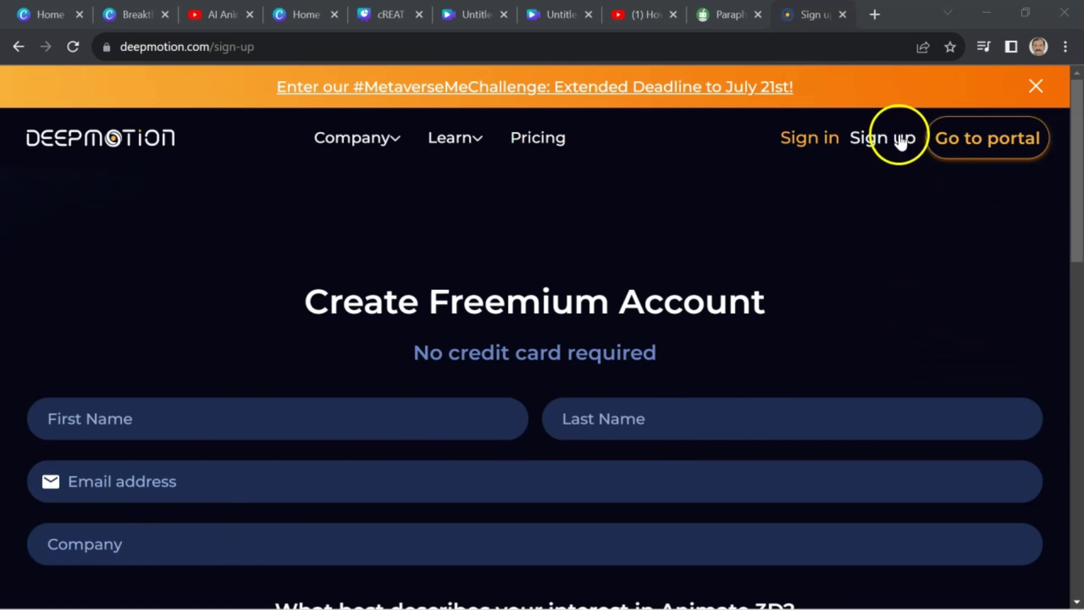
- Scroll down the sign-up form, opening and closing the 'How did you hear' dropdown without choosing
{"action": "scroll", "coordinate": [734, 326], "scroll_direction": "down", "scroll_amount": 3}
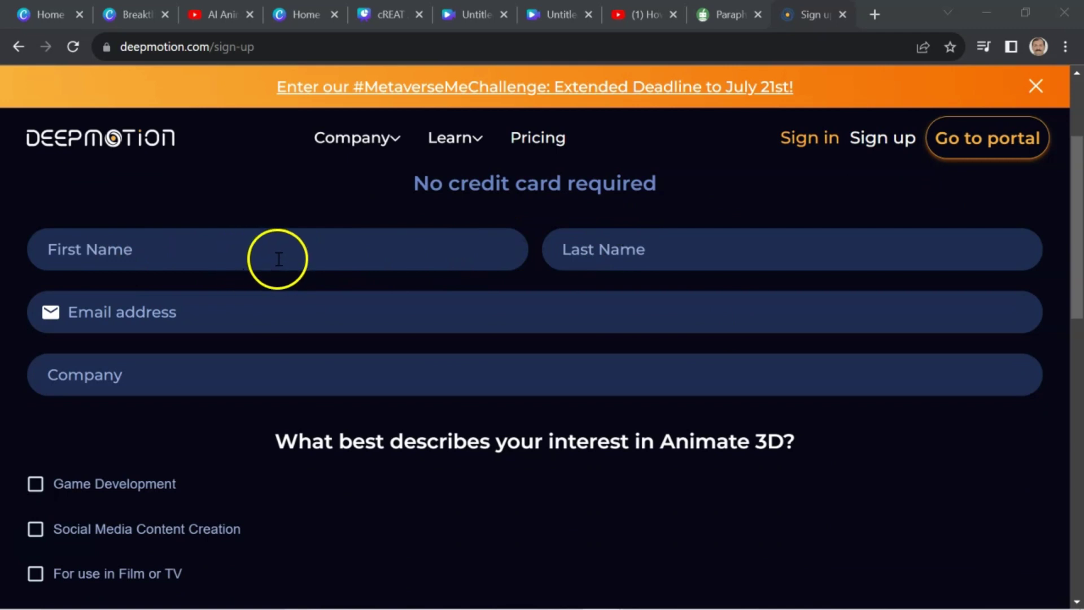
{"action": "scroll", "coordinate": [271, 420], "scroll_direction": "down", "scroll_amount": 3}
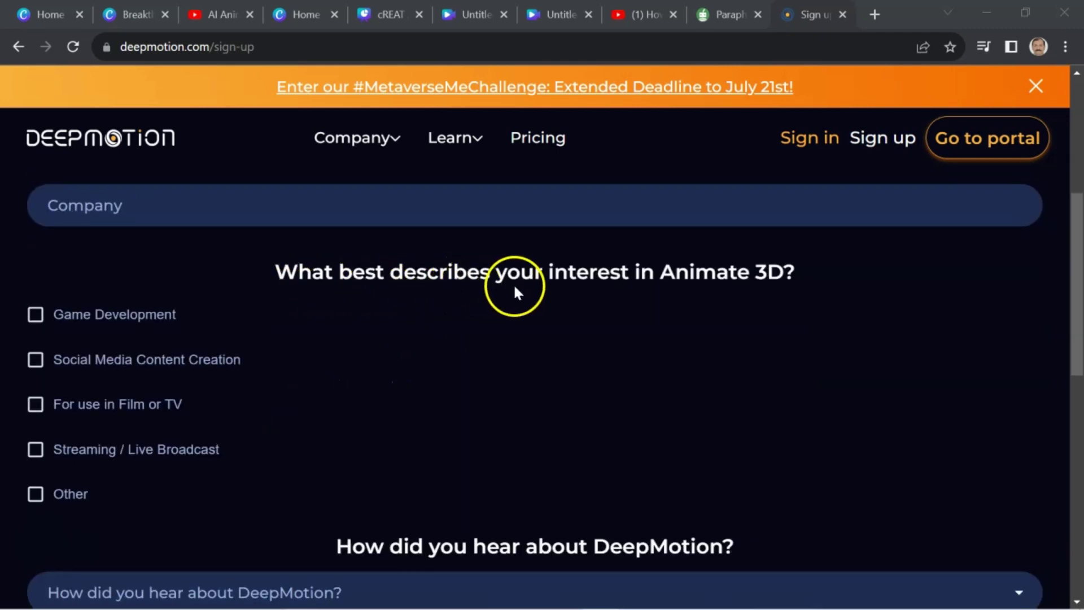
{"action": "scroll", "coordinate": [362, 271], "scroll_direction": "down", "scroll_amount": 2}
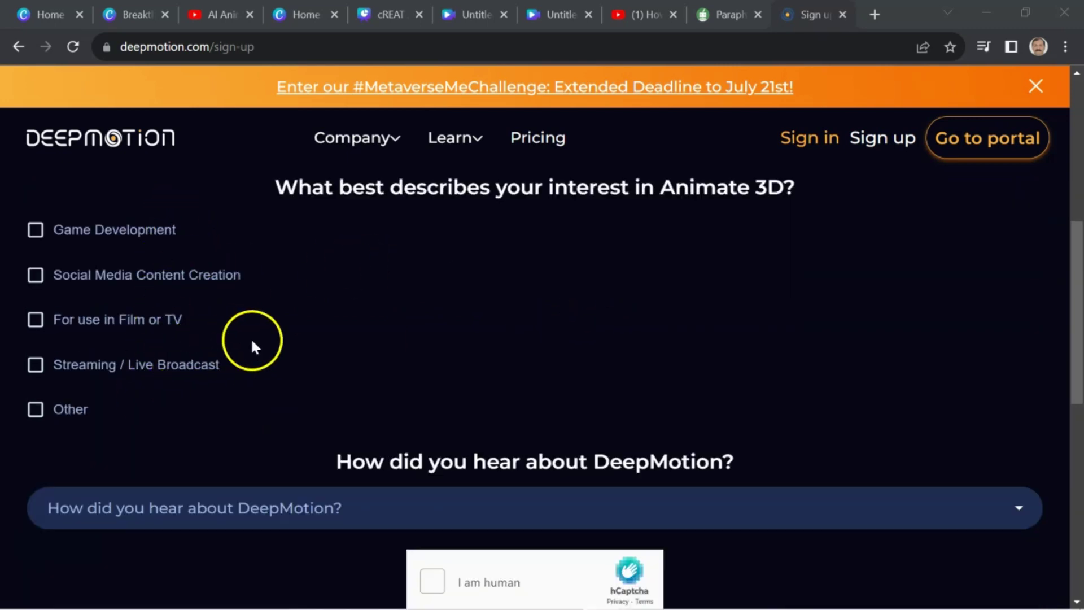
{"action": "scroll", "coordinate": [251, 339], "scroll_direction": "down", "scroll_amount": 3}
{"action": "left_click", "coordinate": [290, 338]}
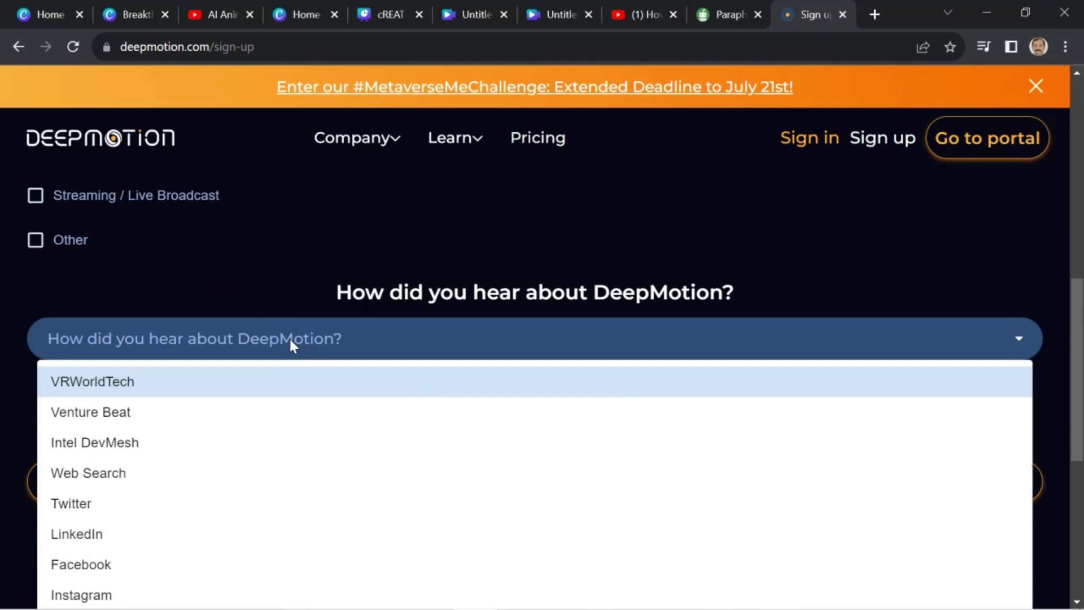
{"action": "left_click", "coordinate": [289, 337]}
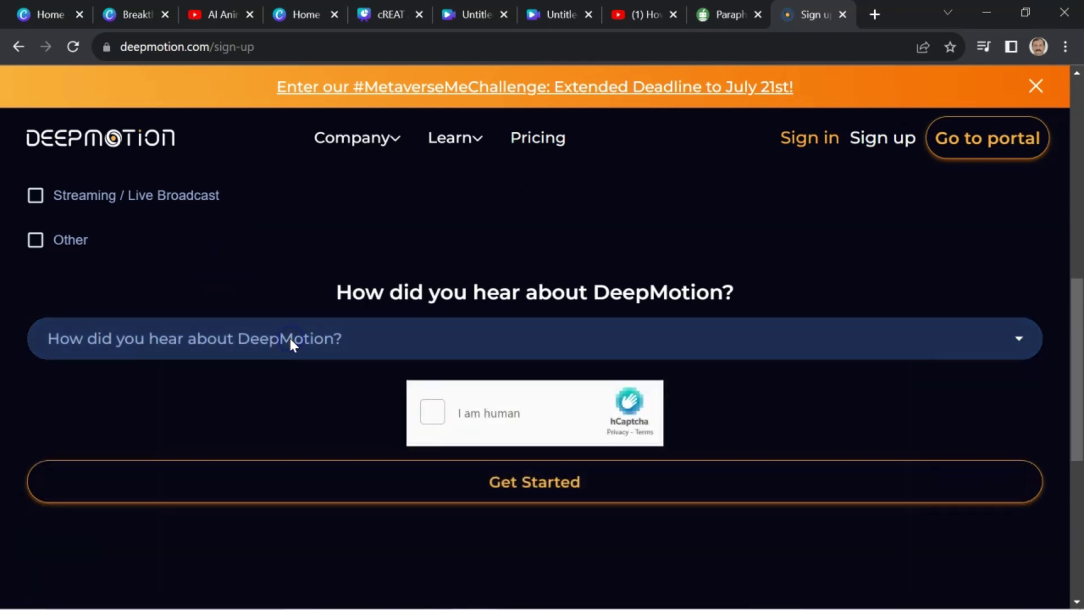
{"action": "scroll", "coordinate": [425, 335], "scroll_direction": "down", "scroll_amount": 2}
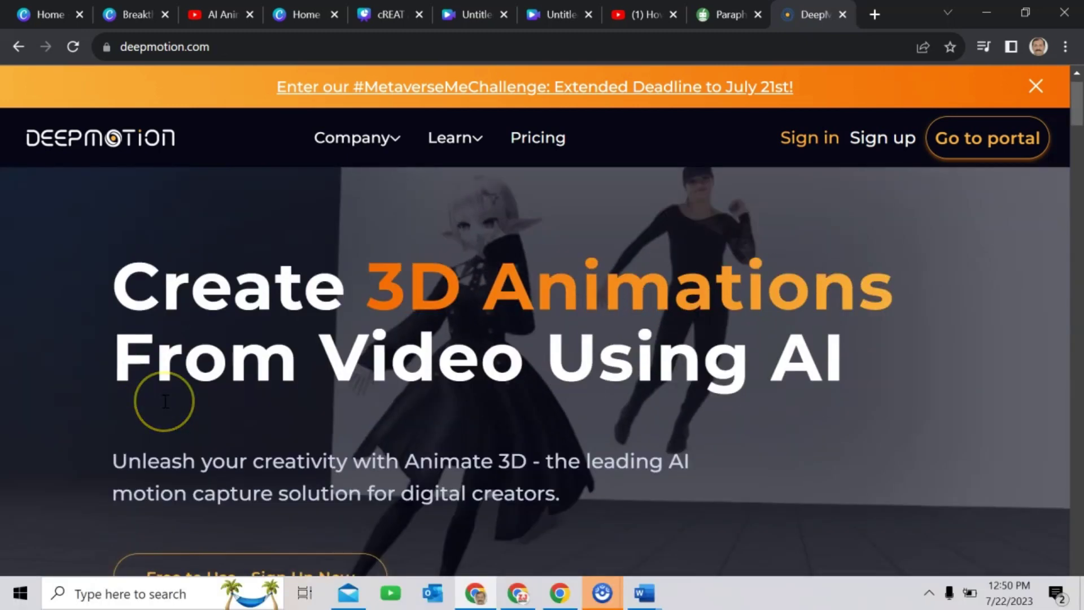
- Enter Animate 3D from the portal dashboard and get past the welcome guide
{"action": "scroll", "coordinate": [164, 400], "scroll_direction": "down", "scroll_amount": 3}
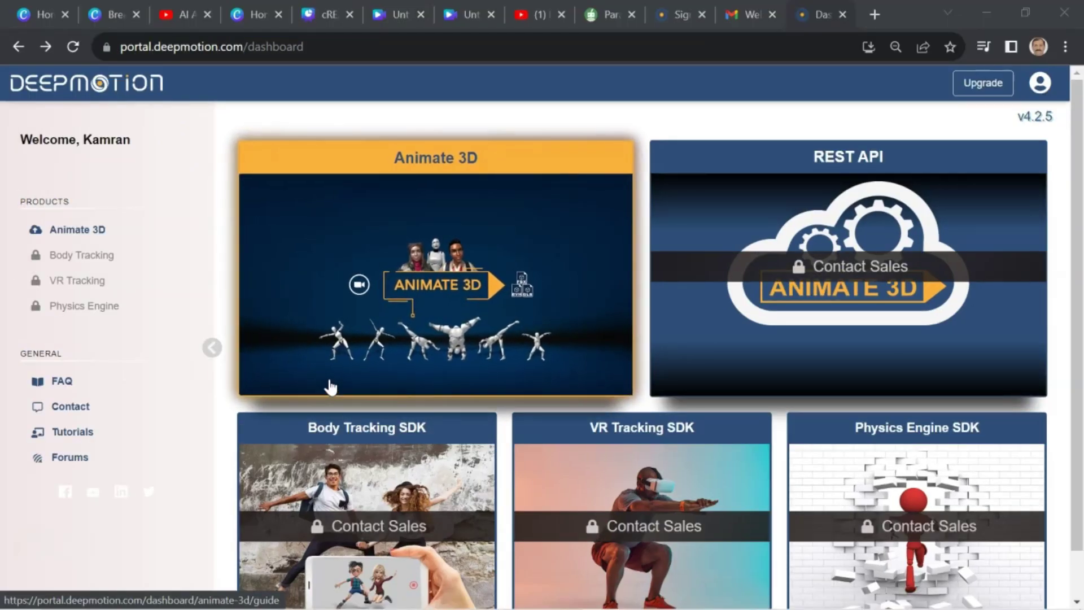
{"action": "left_click", "coordinate": [481, 308]}
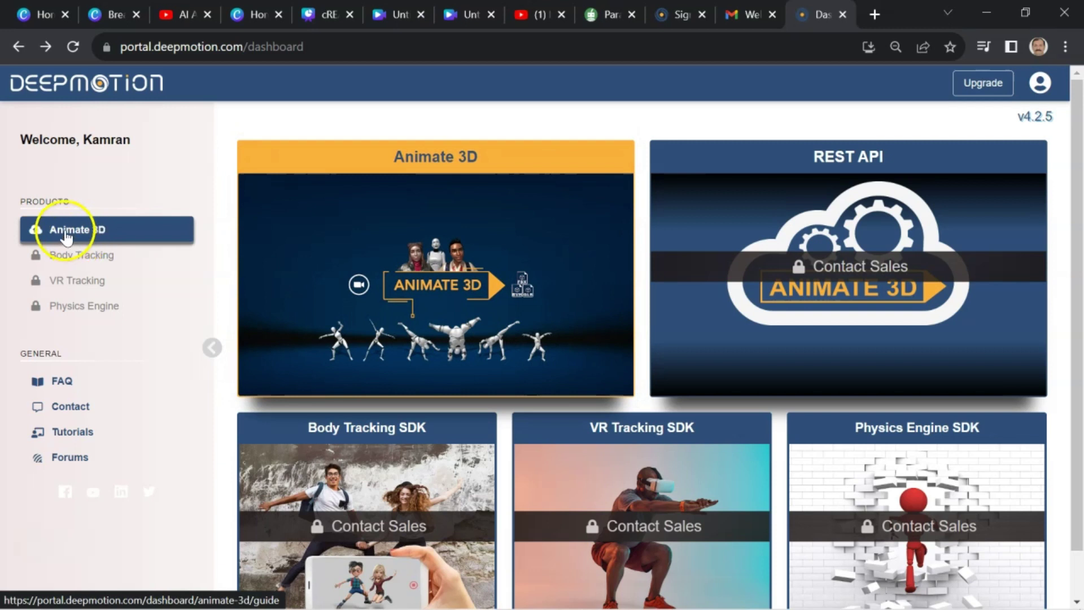
{"action": "left_click", "coordinate": [89, 236]}
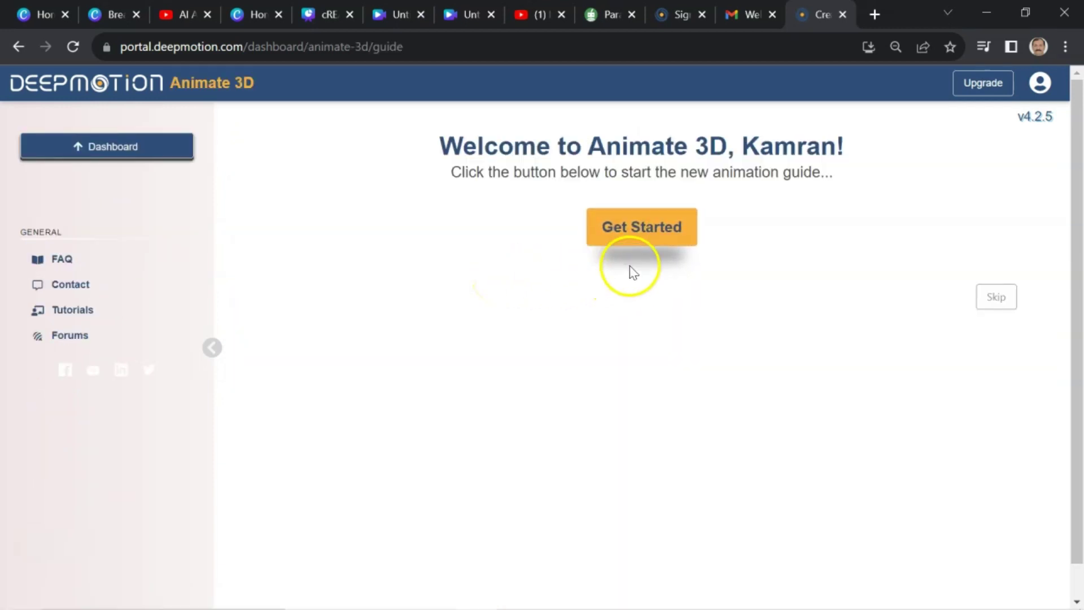
{"action": "left_click", "coordinate": [653, 236]}
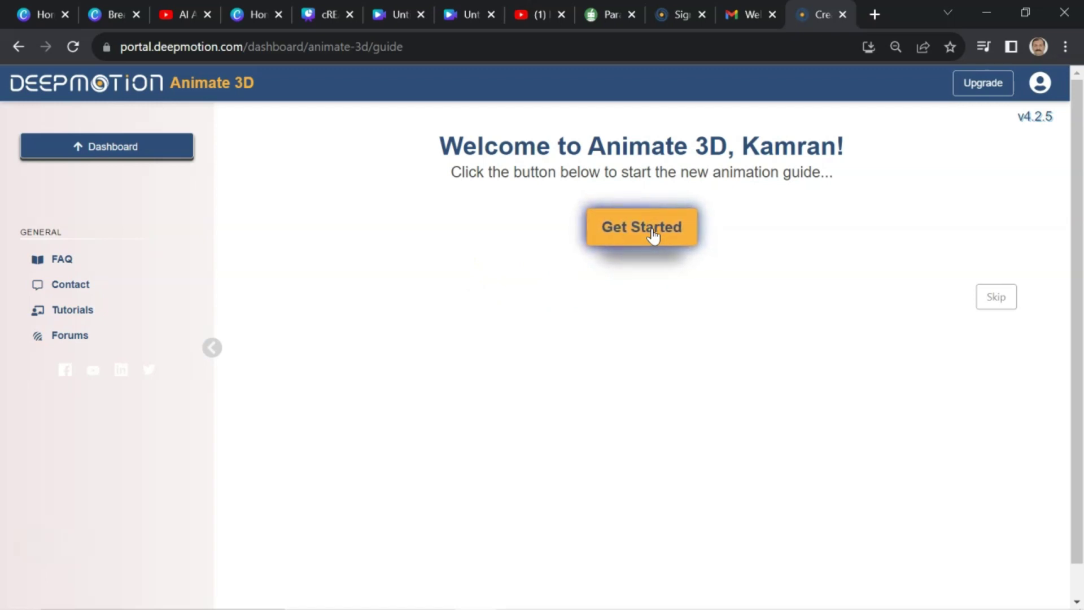
{"action": "left_click", "coordinate": [654, 240]}
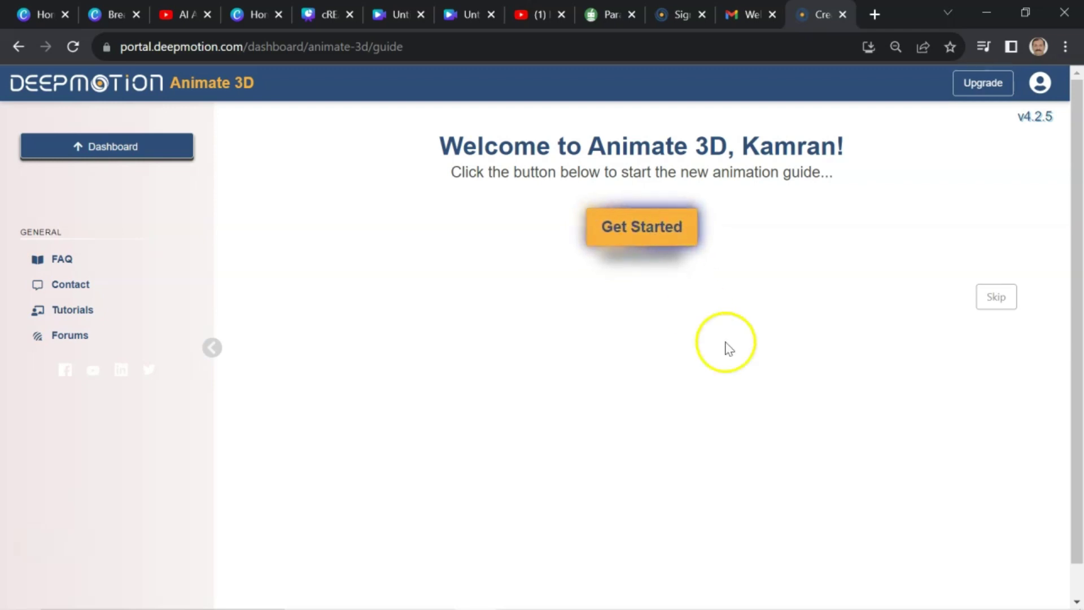
{"action": "left_click", "coordinate": [994, 298]}
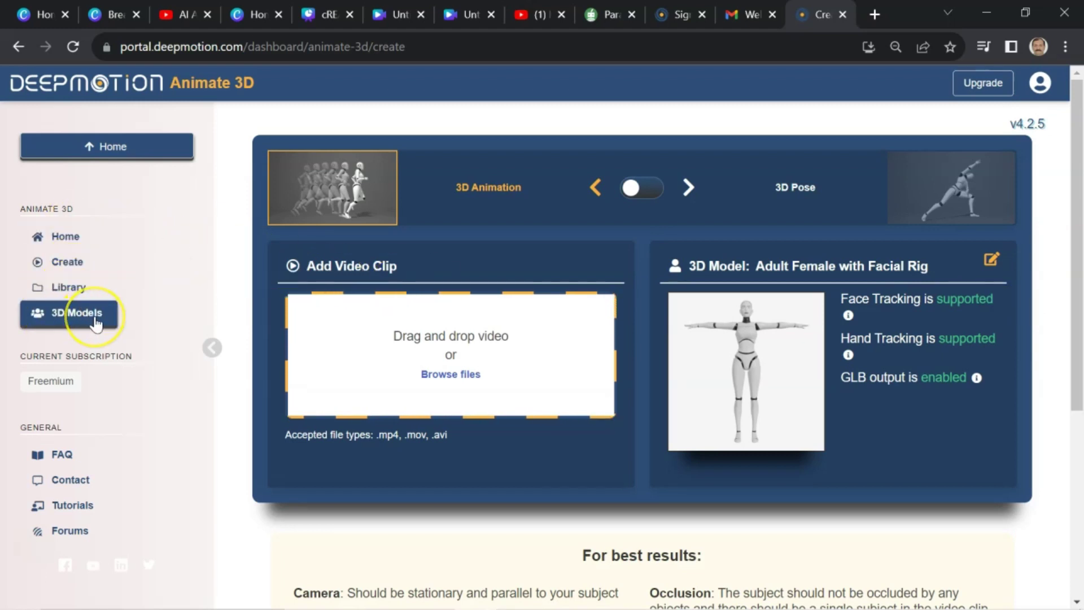
- Start a Stylized Avatar from 3D Models with a Feminine body, skipping the selfie photo
{"action": "left_click", "coordinate": [90, 322]}
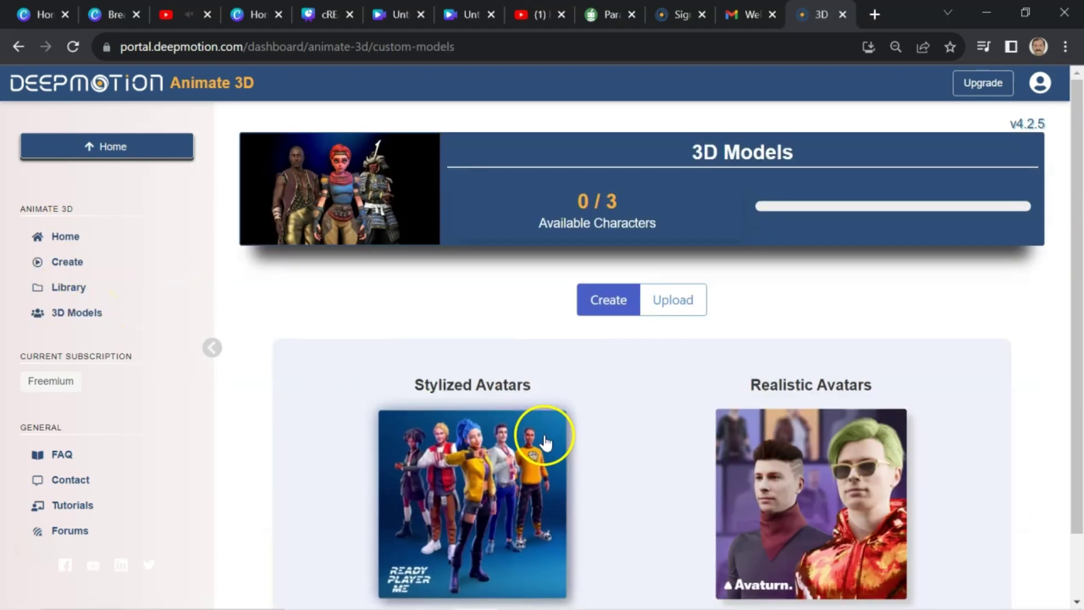
{"action": "scroll", "coordinate": [584, 449], "scroll_direction": "down", "scroll_amount": 2}
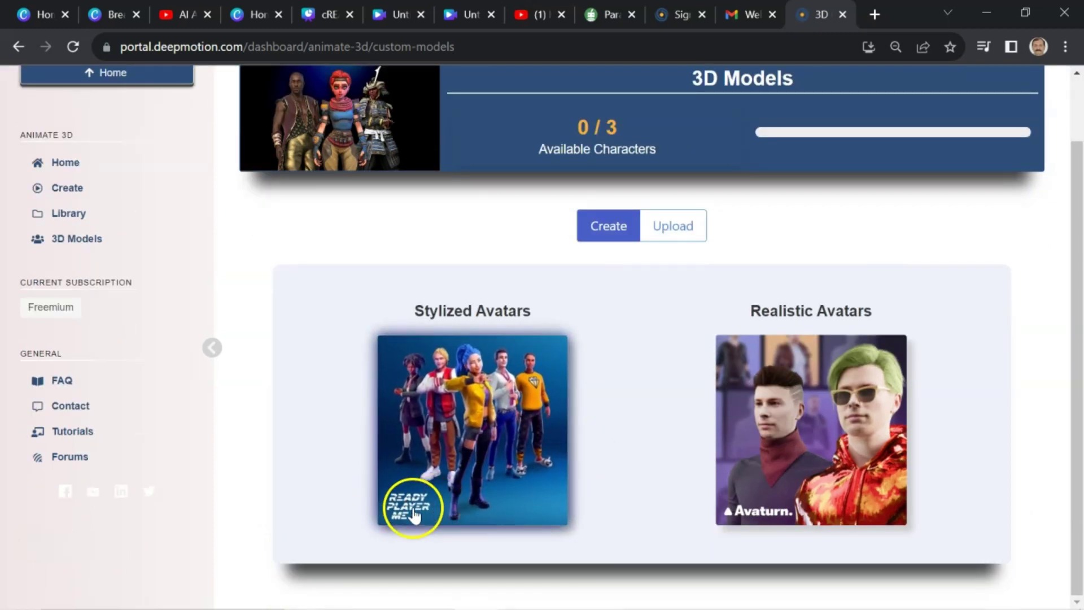
{"action": "left_click", "coordinate": [483, 373]}
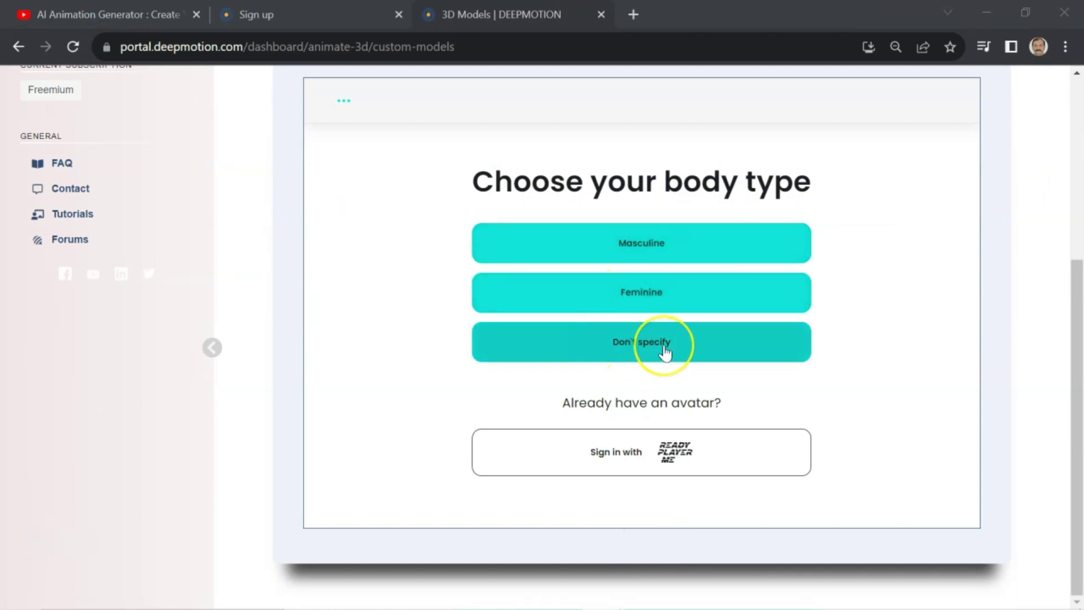
{"action": "left_click", "coordinate": [635, 299]}
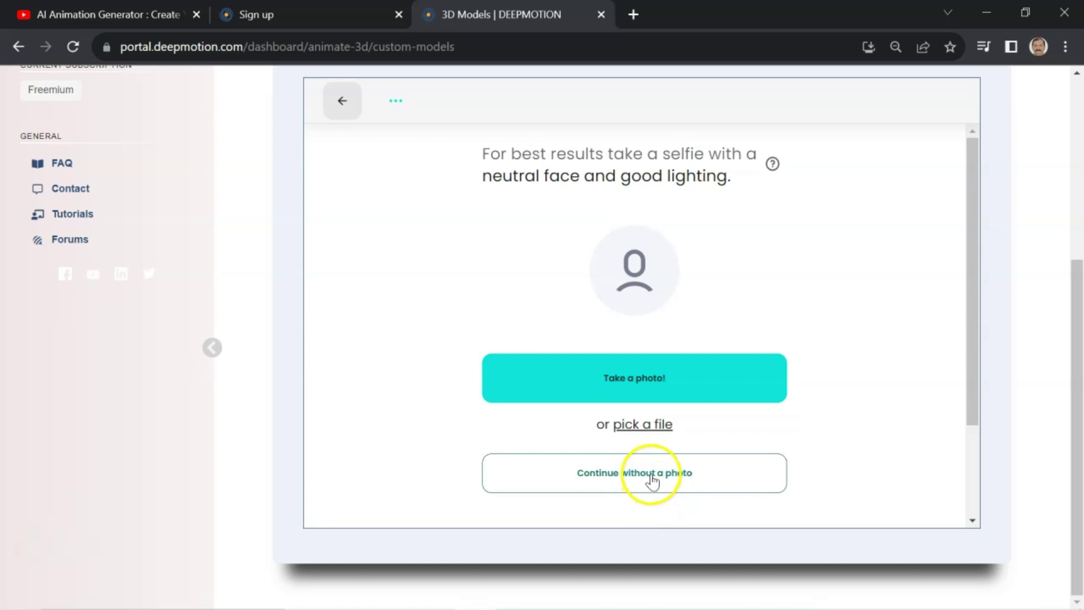
{"action": "left_click", "coordinate": [653, 477]}
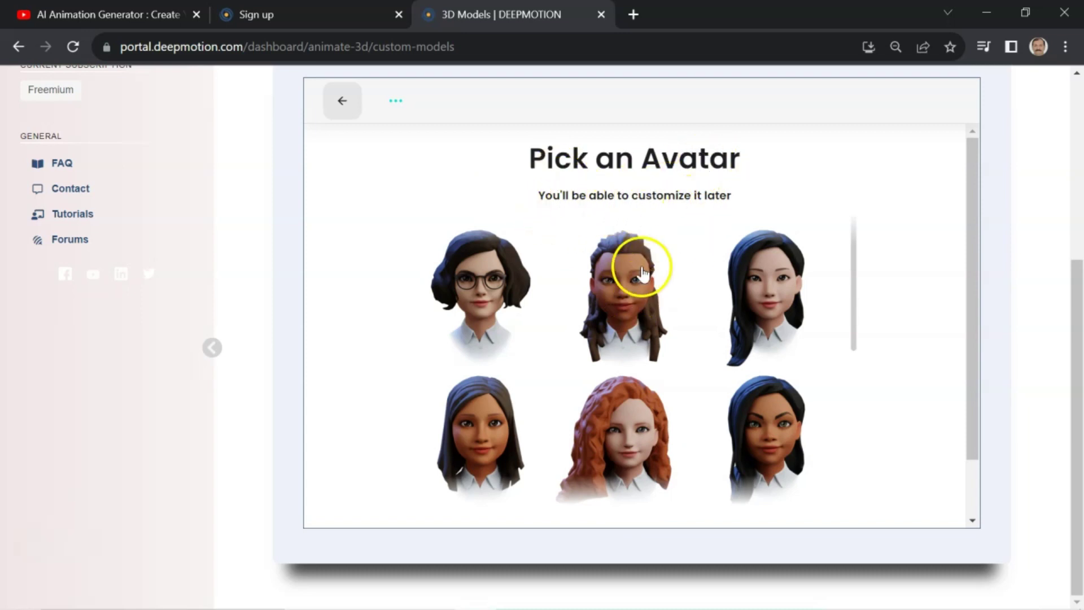
- Pick the black-haired avatar from the gallery and load it into the editor
{"action": "scroll", "coordinate": [627, 313], "scroll_direction": "down", "scroll_amount": 3}
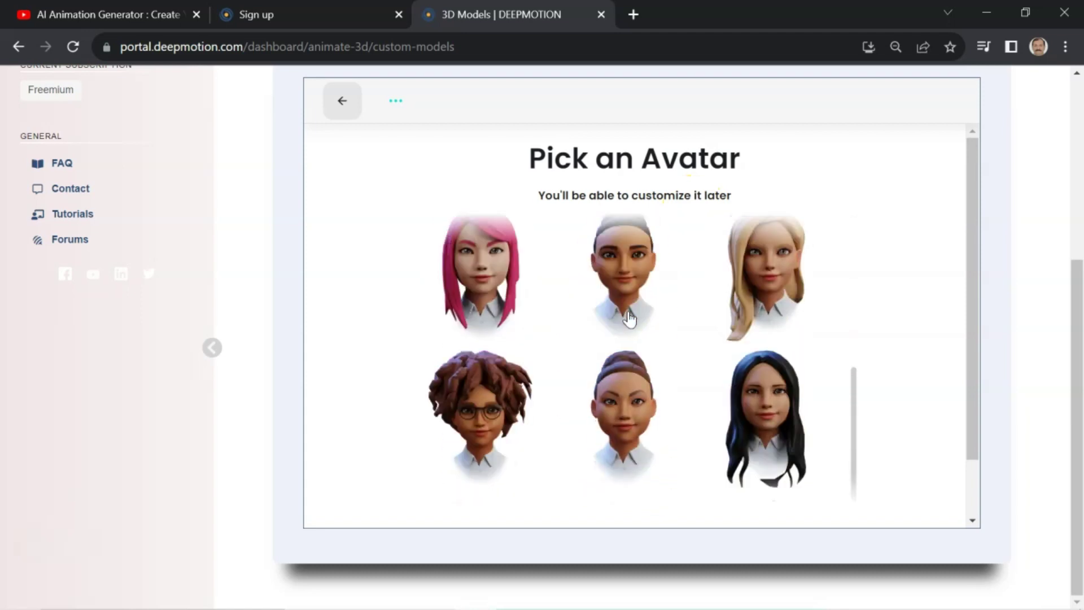
{"action": "scroll", "coordinate": [630, 318], "scroll_direction": "down", "scroll_amount": 1}
{"action": "scroll", "coordinate": [630, 318], "scroll_direction": "up", "scroll_amount": 3}
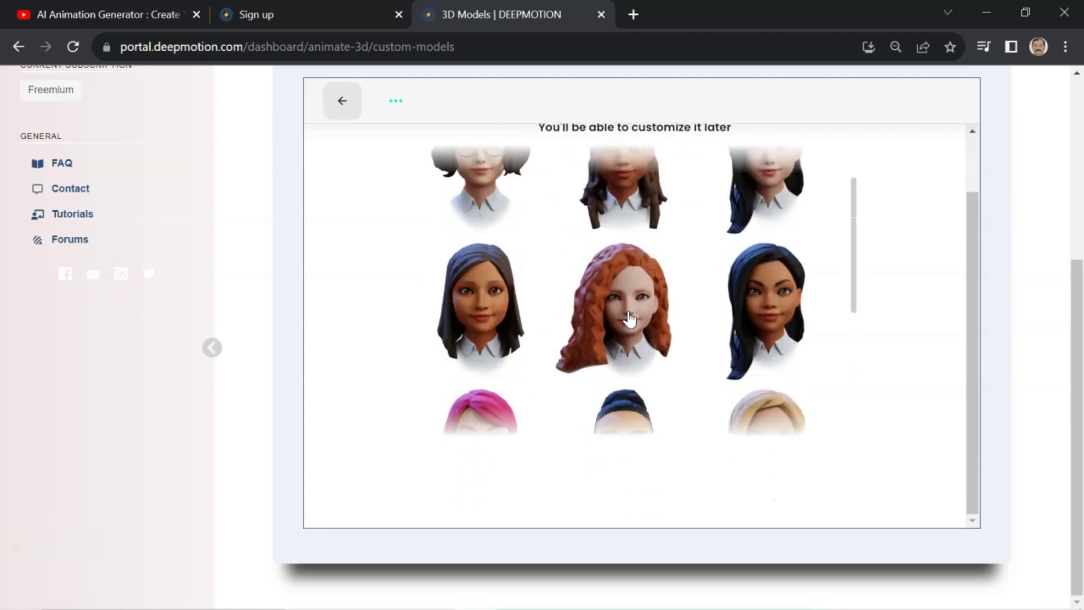
{"action": "scroll", "coordinate": [630, 318], "scroll_direction": "up", "scroll_amount": 1}
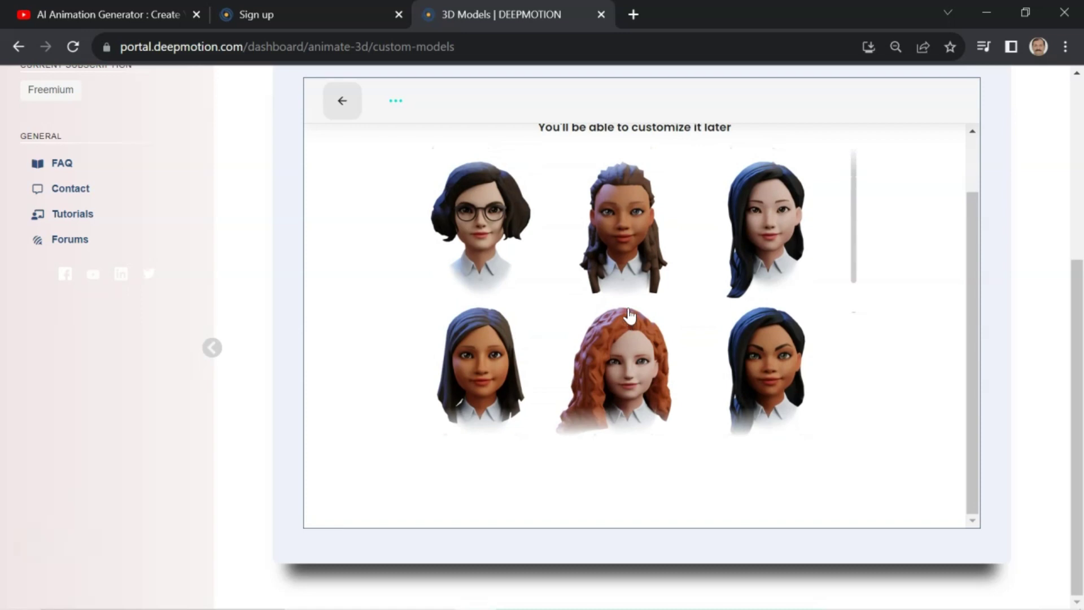
{"action": "left_click", "coordinate": [760, 224]}
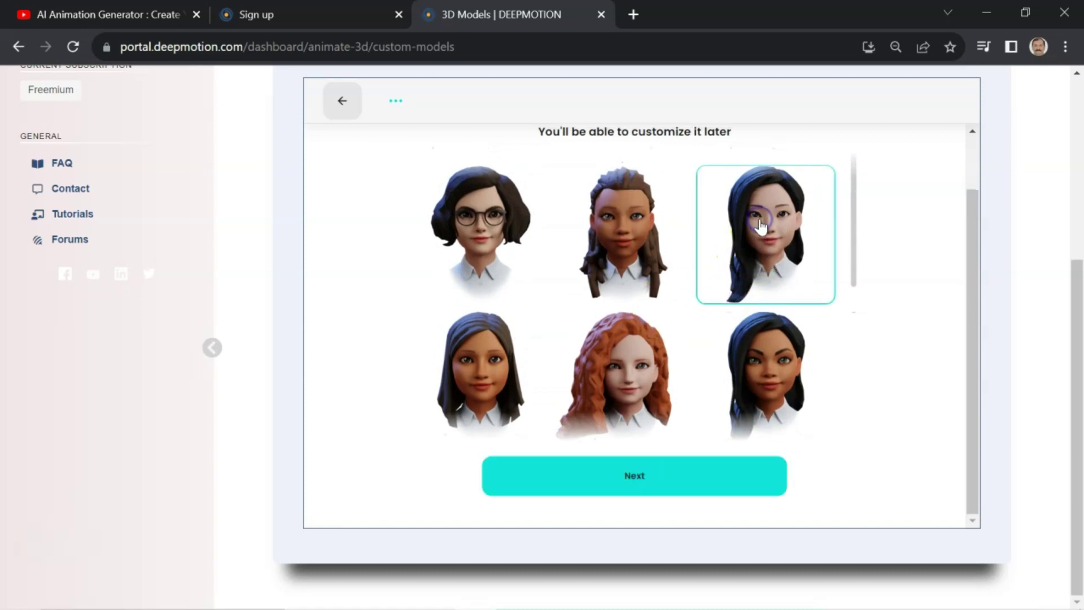
{"action": "left_click", "coordinate": [633, 480]}
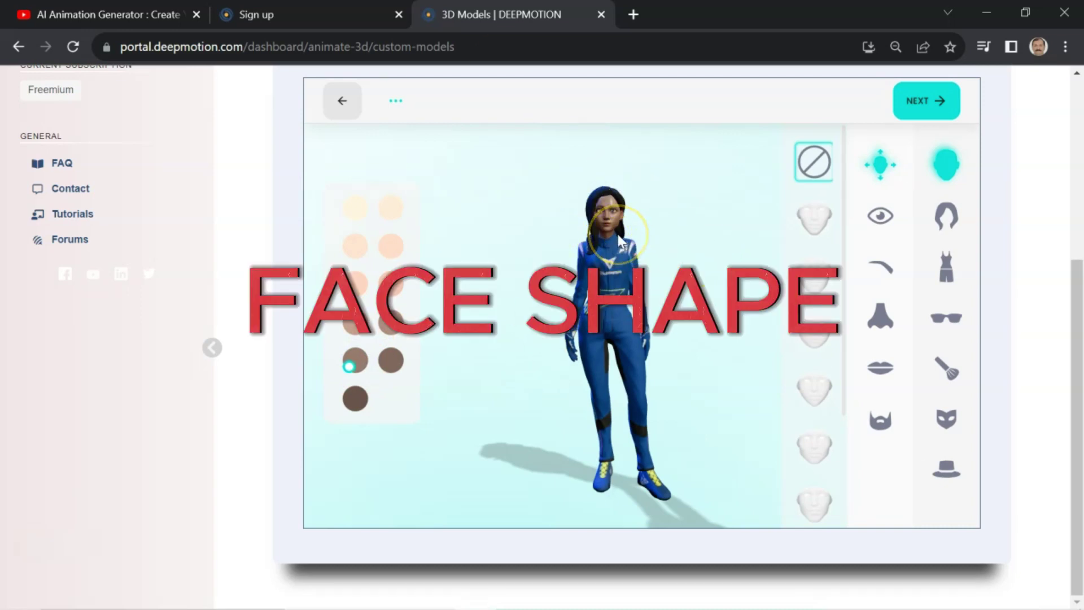
- Give the avatar the fifth face shape and a different nose shape
{"action": "left_click", "coordinate": [820, 278]}
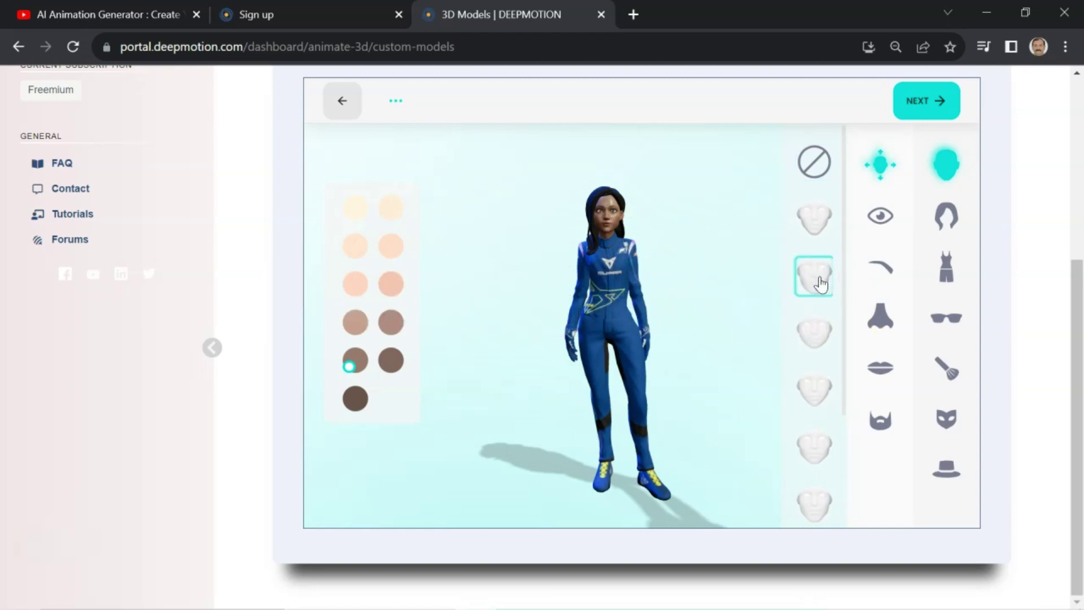
{"action": "left_click", "coordinate": [817, 395]}
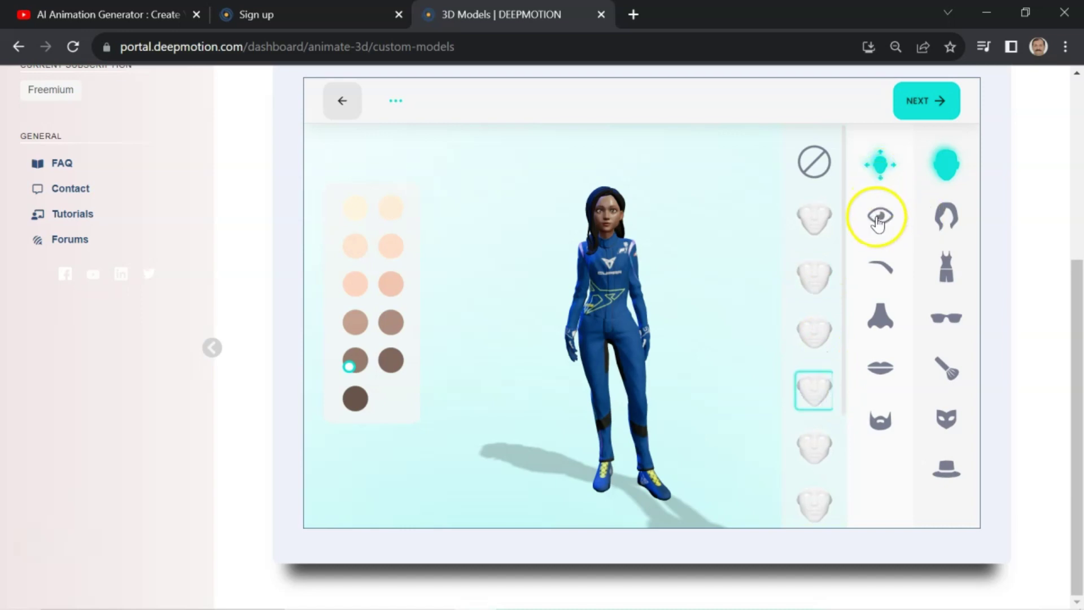
{"action": "left_click", "coordinate": [878, 218]}
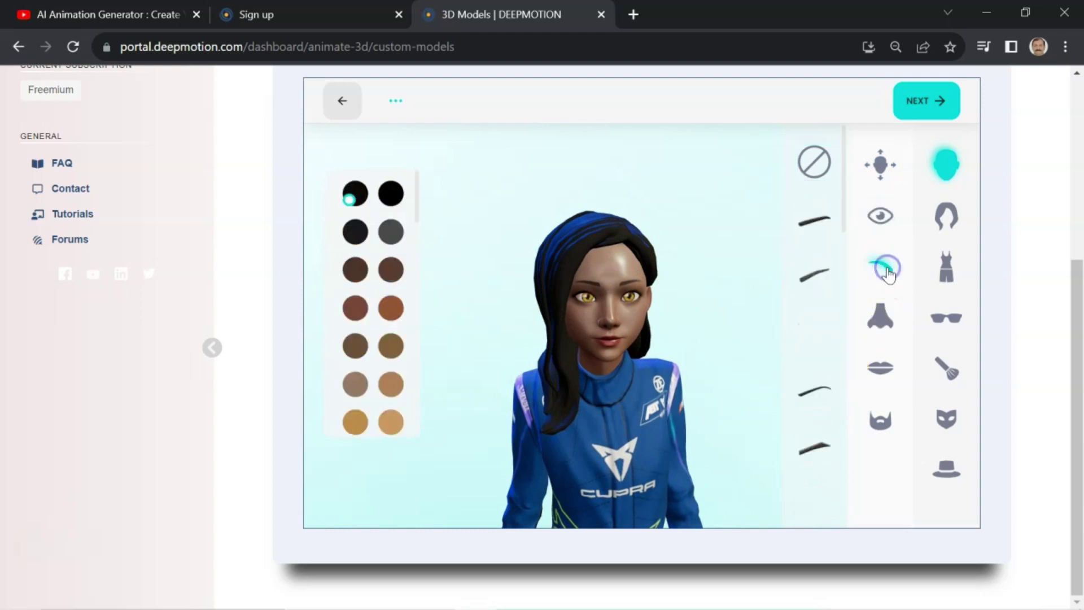
{"action": "left_click", "coordinate": [816, 282]}
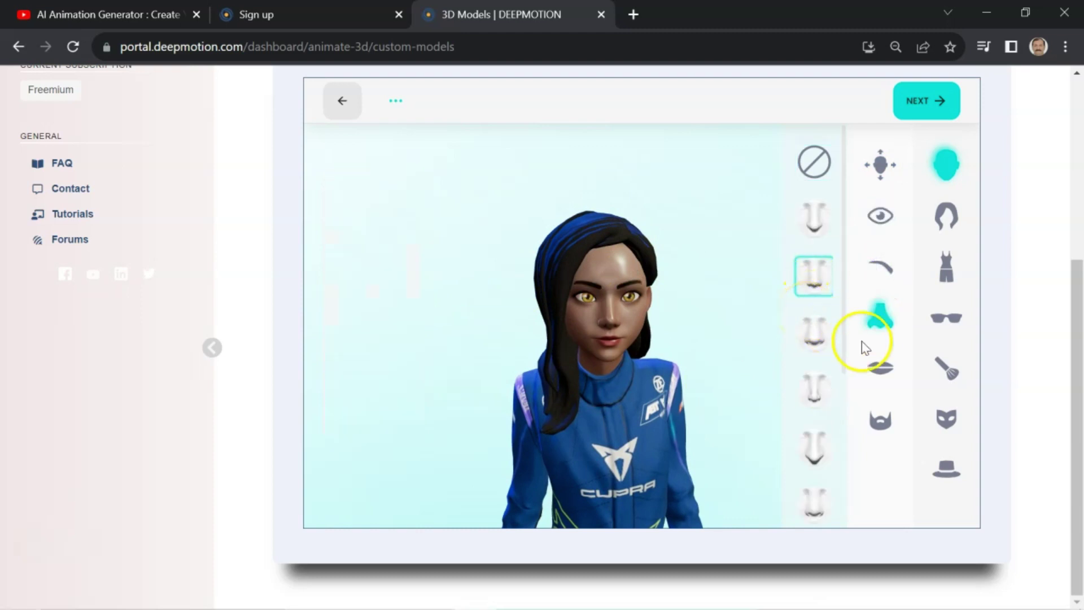
- Change the avatar's lips to the fifth lip shape
{"action": "left_click", "coordinate": [880, 372]}
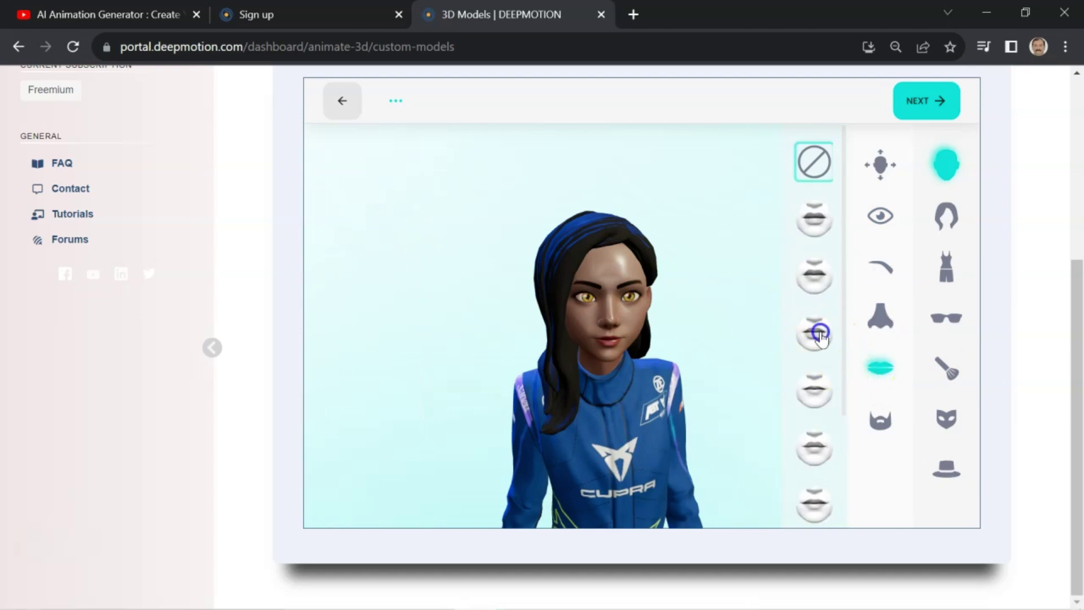
{"action": "left_click", "coordinate": [822, 338]}
{"action": "left_click", "coordinate": [812, 389]}
- Change the avatar's hairstyle, trying a bob and then a fifth-row style
{"action": "scroll", "coordinate": [812, 391], "scroll_direction": "up", "scroll_amount": 1}
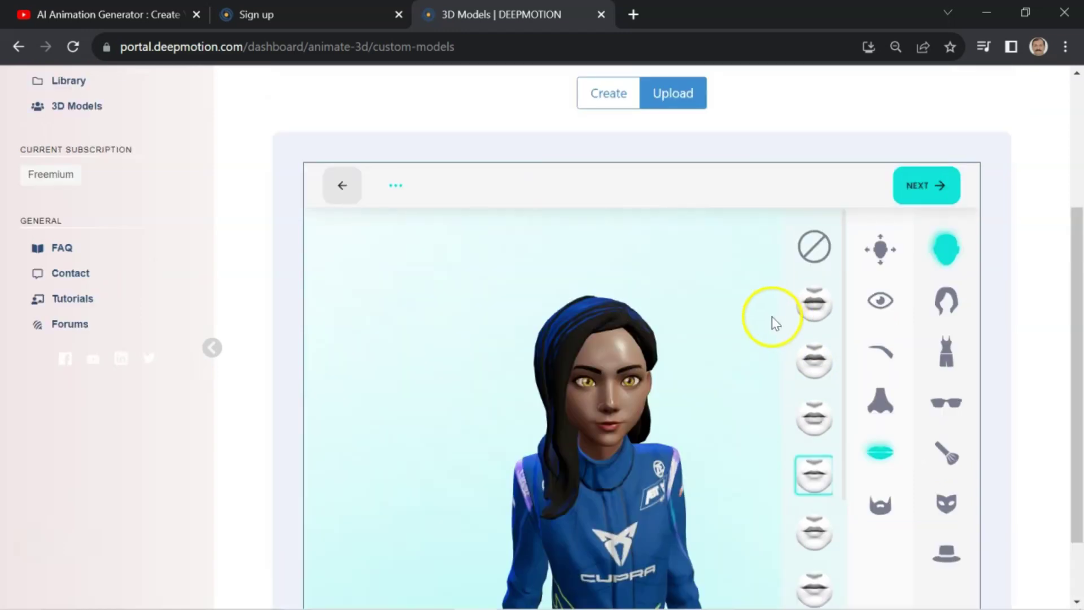
{"action": "left_click", "coordinate": [946, 305]}
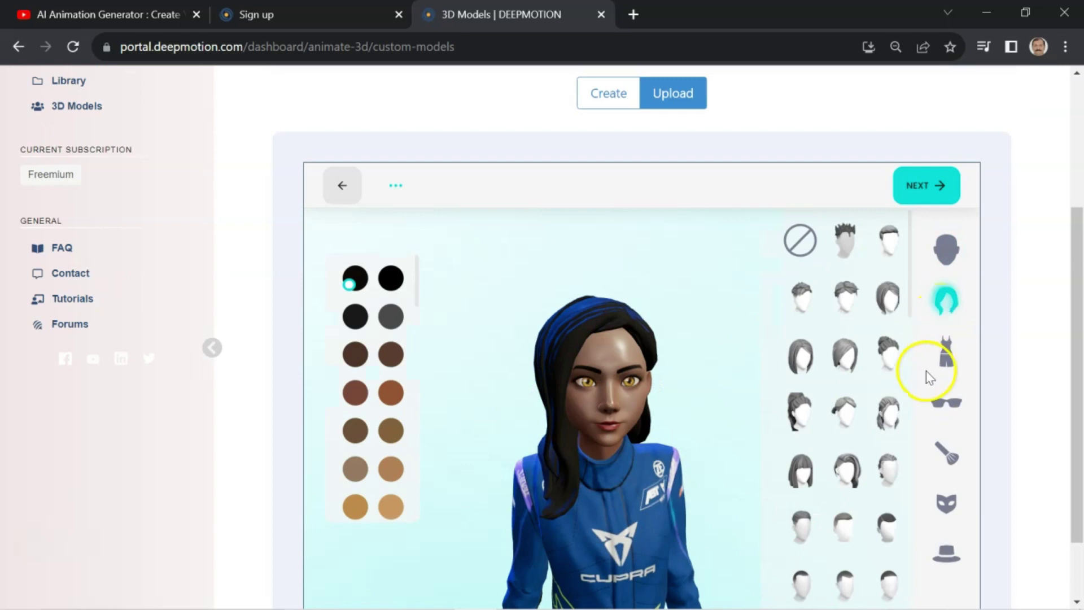
{"action": "left_click", "coordinate": [851, 363]}
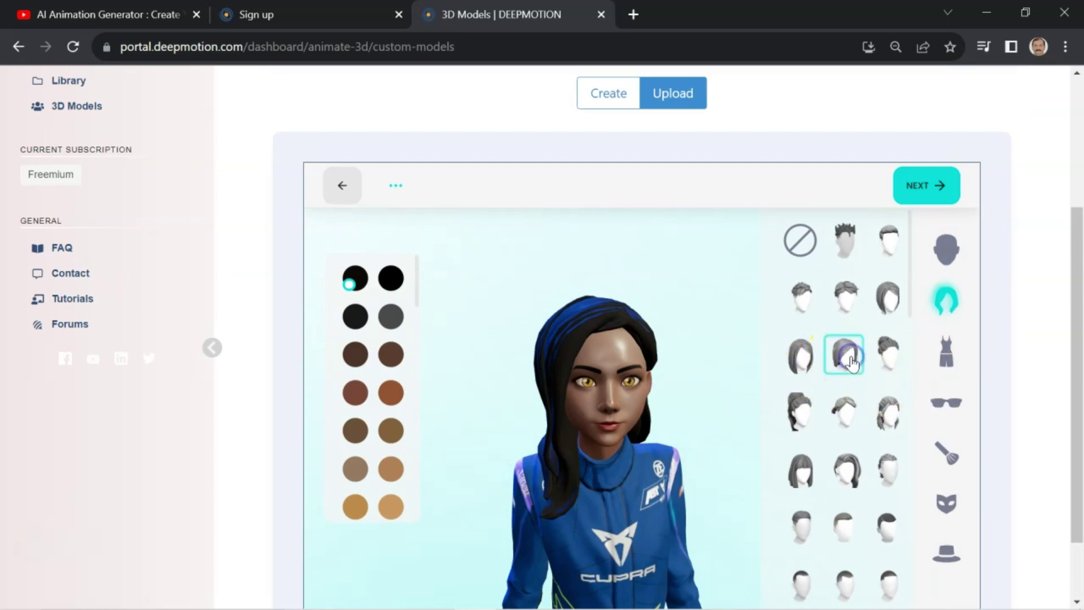
{"action": "left_click", "coordinate": [845, 466]}
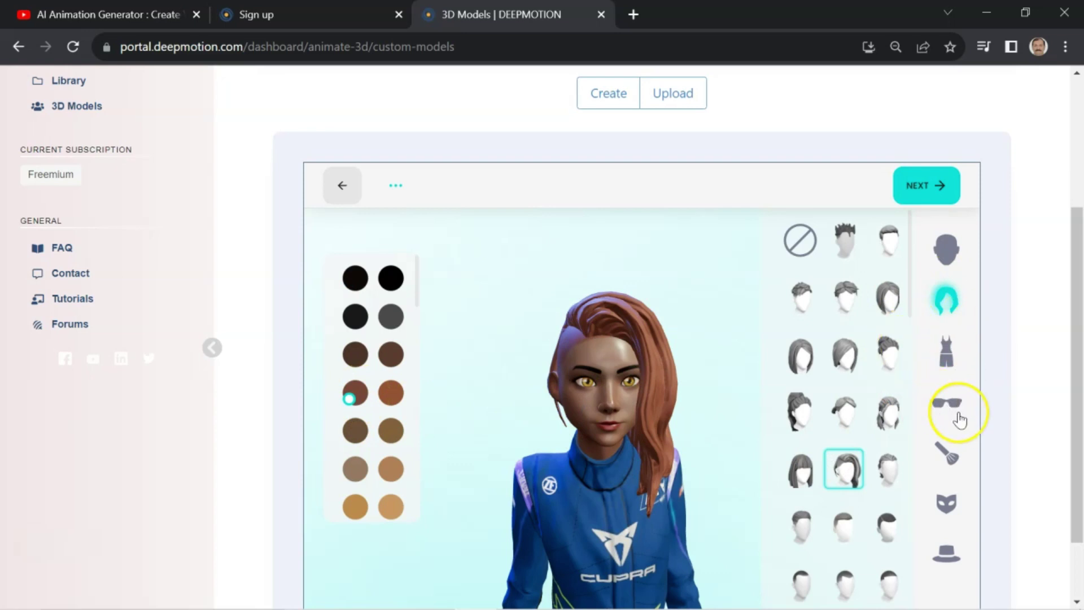
- Finish customising so the auburn-haired avatar is generated
{"action": "scroll", "coordinate": [931, 446], "scroll_direction": "down", "scroll_amount": 2}
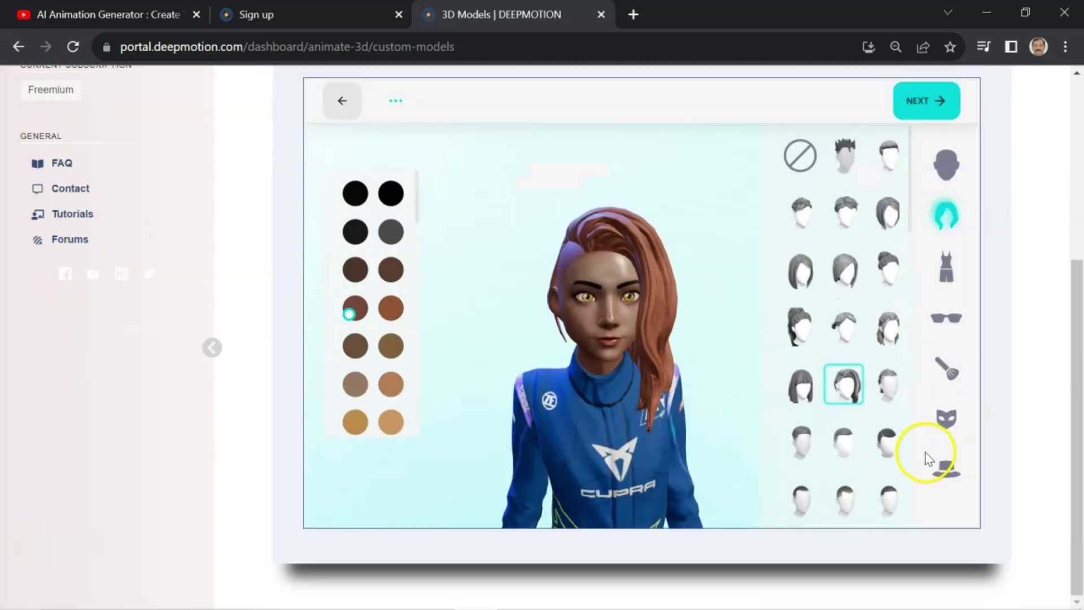
{"action": "scroll", "coordinate": [932, 449], "scroll_direction": "up", "scroll_amount": 3}
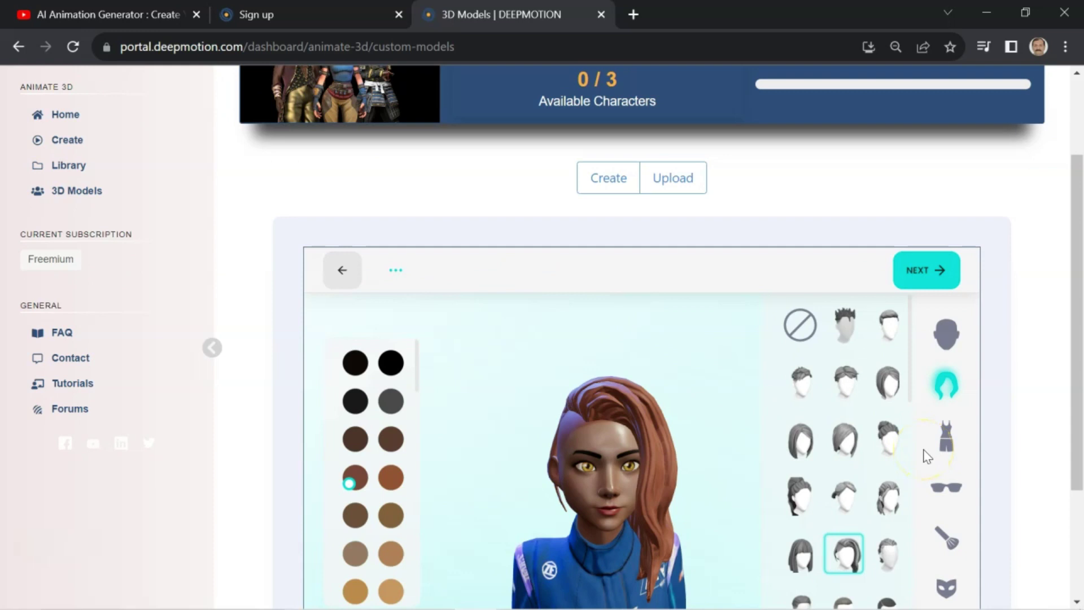
{"action": "left_click", "coordinate": [914, 272]}
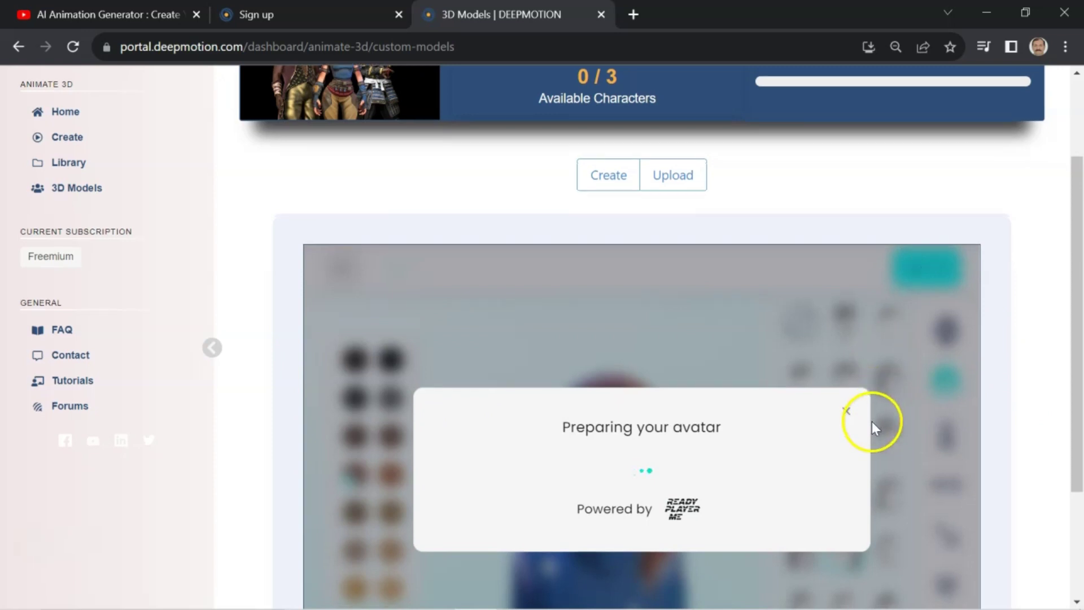
- Name the new character 'Dal' and save it to the 3D Models gallery
{"action": "scroll", "coordinate": [870, 421], "scroll_direction": "down", "scroll_amount": 2}
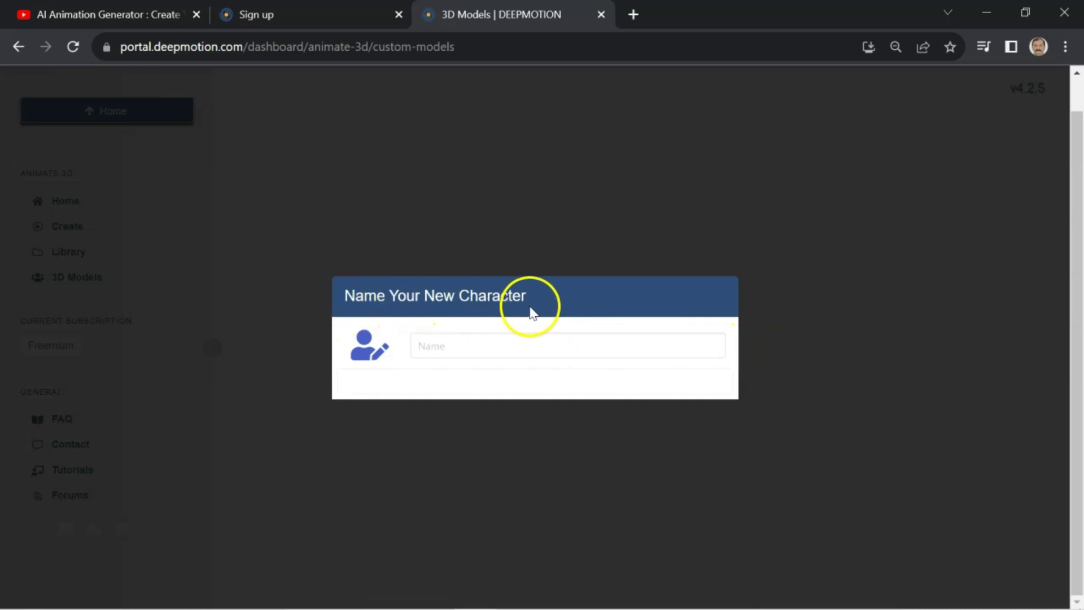
{"action": "left_click", "coordinate": [461, 339]}
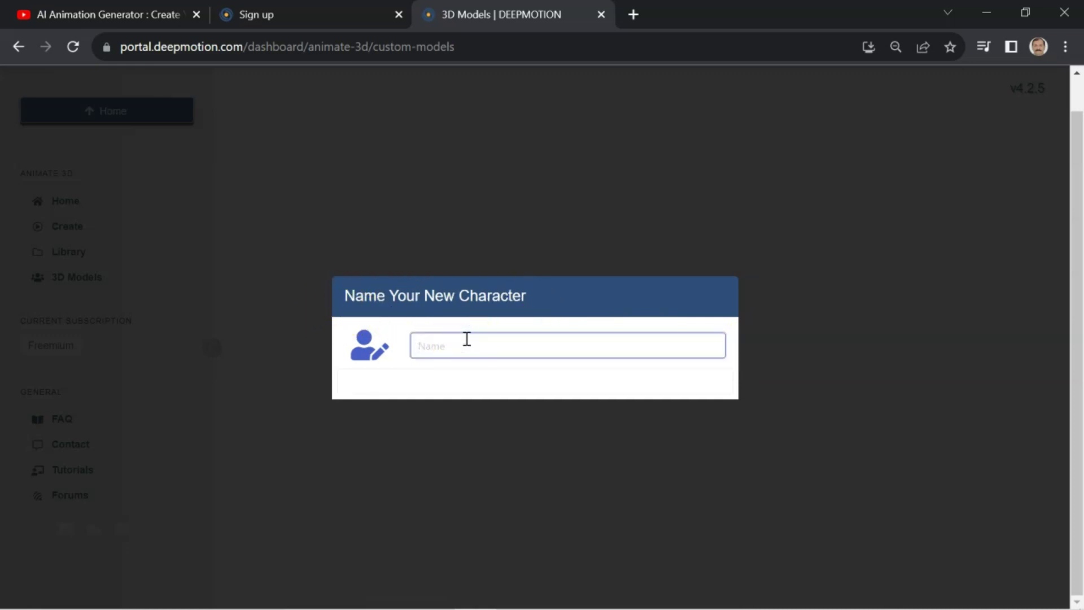
{"action": "type", "text": "Dal"}
{"action": "left_click", "coordinate": [523, 379]}
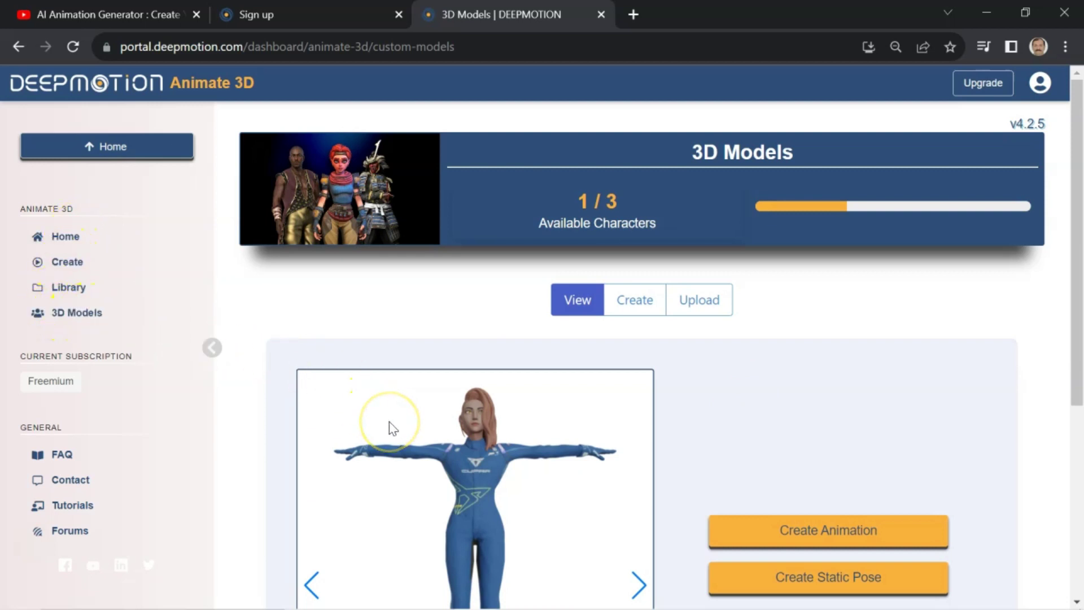
- Upload a clip for the Doll character and rename it to Doll.mp4
{"action": "scroll", "coordinate": [393, 429], "scroll_direction": "down", "scroll_amount": 3}
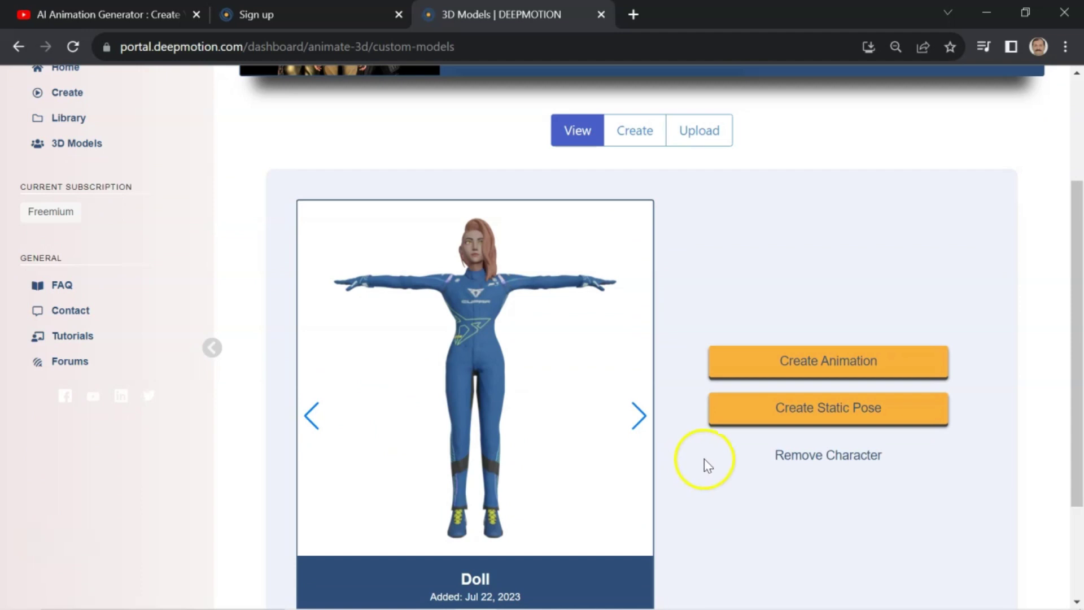
{"action": "left_click", "coordinate": [785, 362]}
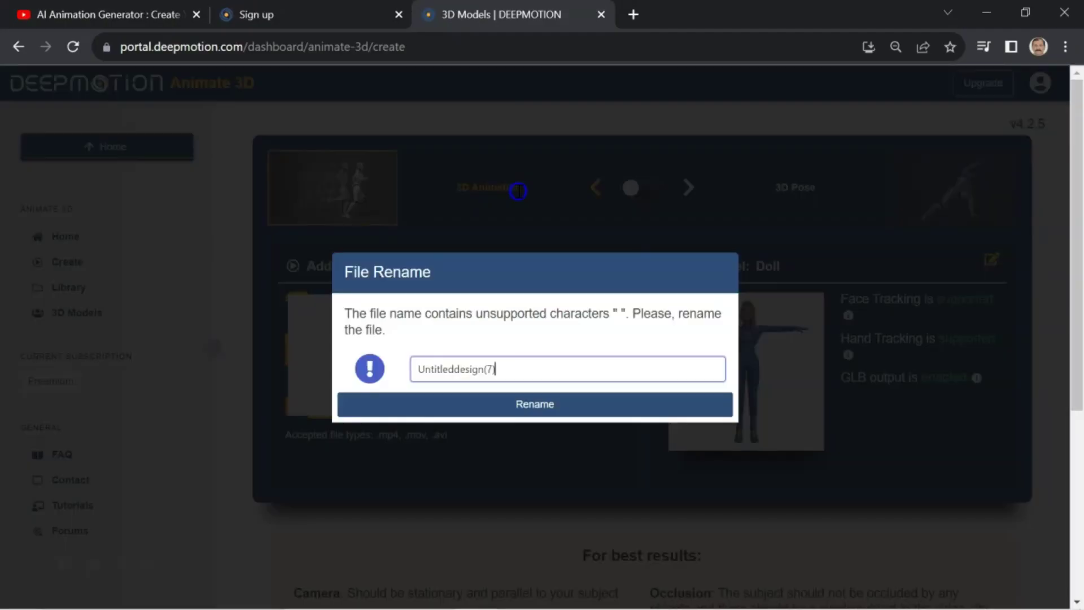
{"action": "left_click_drag", "start_coordinate": [491, 382], "coordinate": [354, 348]}
{"action": "type", "text": "Doll"}
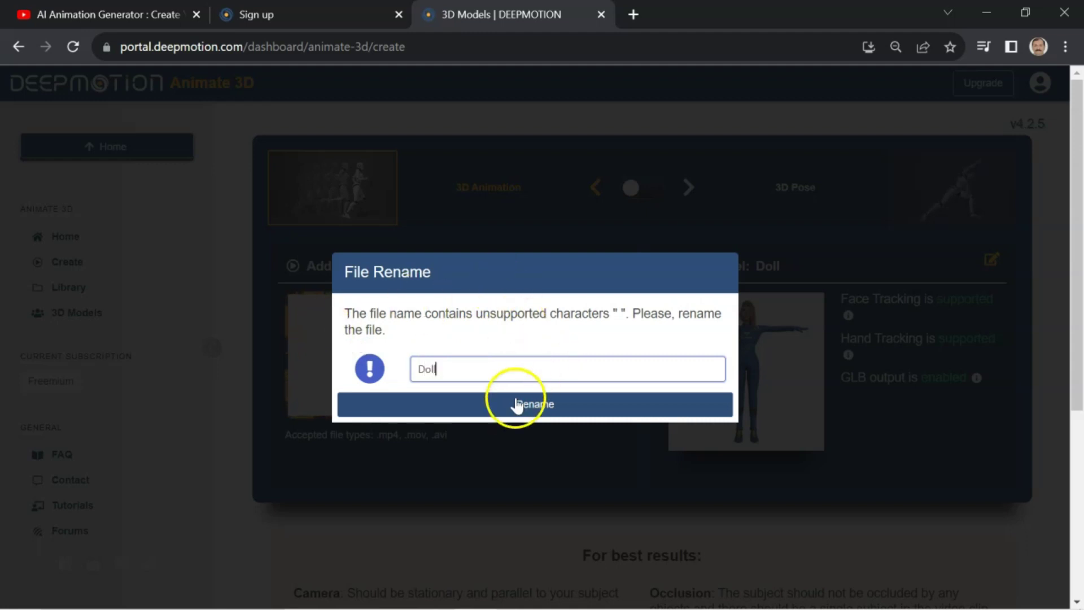
{"action": "left_click", "coordinate": [523, 406]}
{"action": "left_click", "coordinate": [523, 405]}
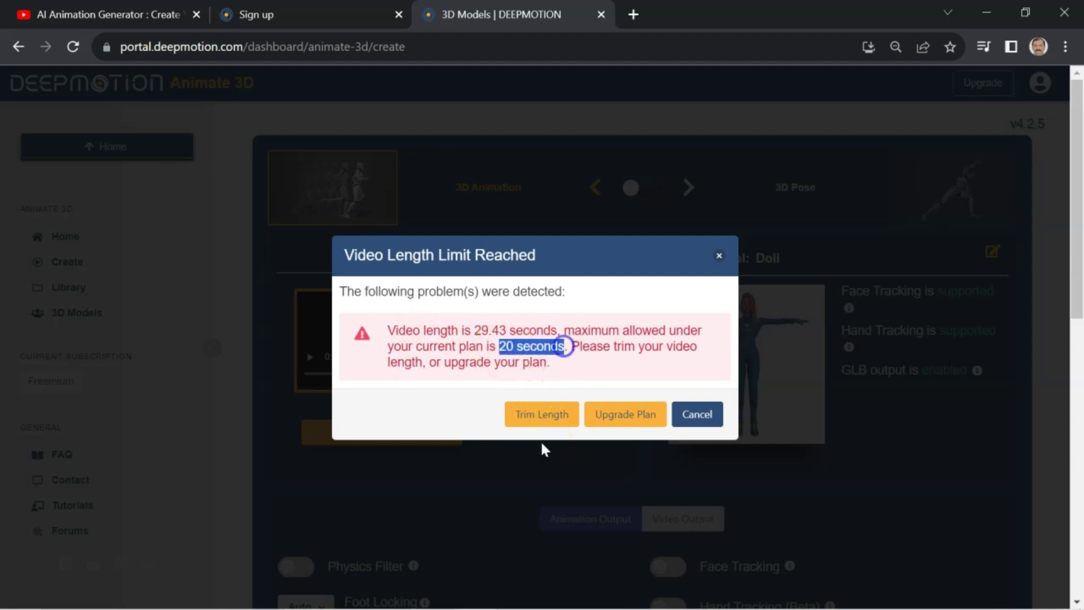
- Trim Doll.mp4 down to the 20.00-second limit
{"action": "left_click", "coordinate": [546, 414]}
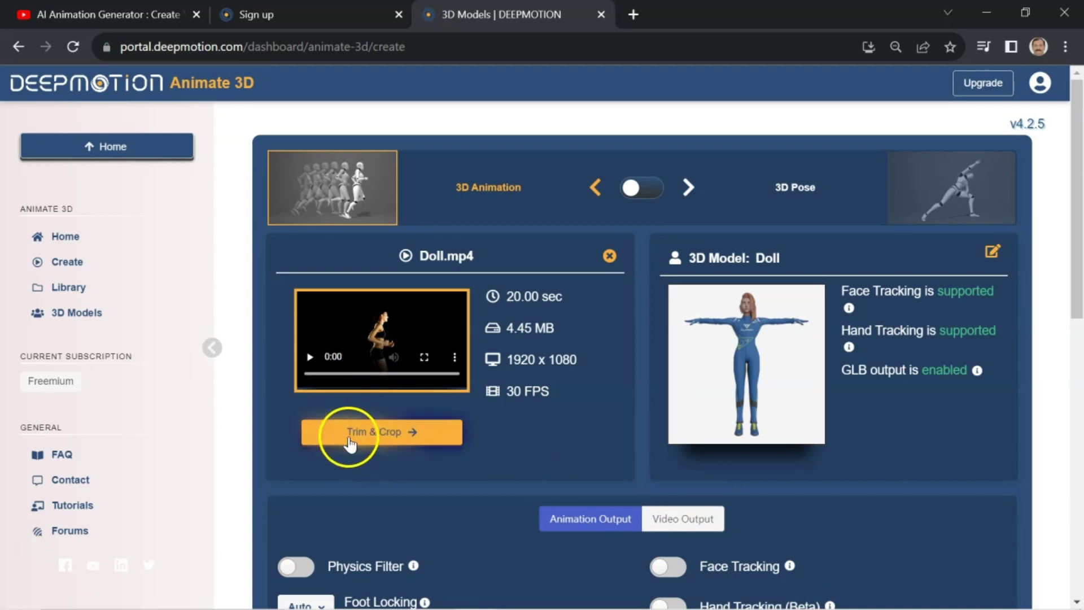
{"action": "left_click", "coordinate": [400, 446]}
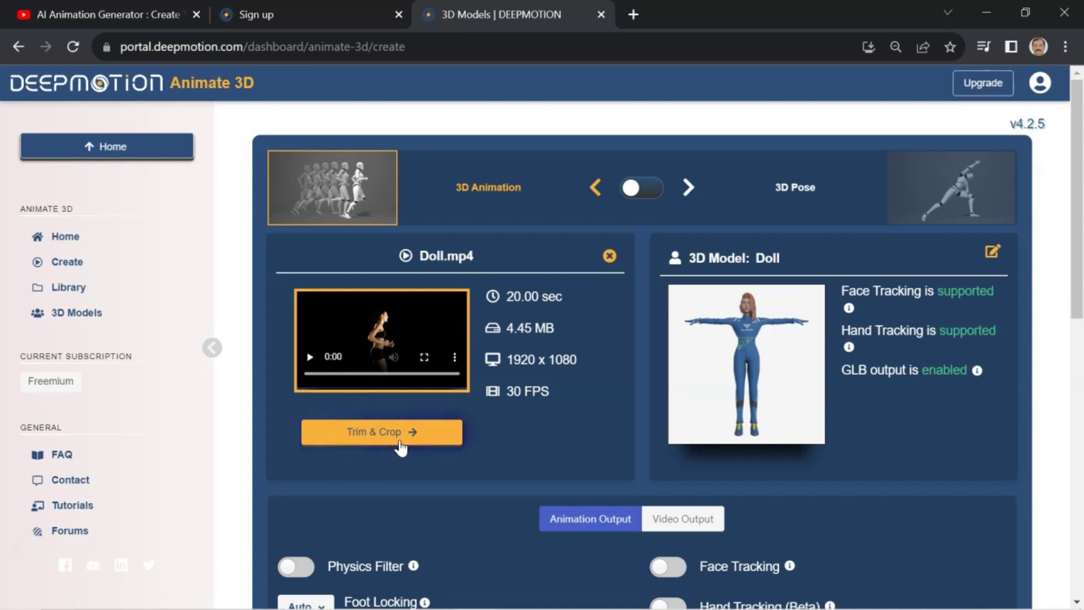
{"action": "left_click", "coordinate": [339, 428]}
{"action": "left_click", "coordinate": [517, 447]}
- Bring up the Video Output settings for Doll.mp4
{"action": "scroll", "coordinate": [497, 468], "scroll_direction": "down", "scroll_amount": 3}
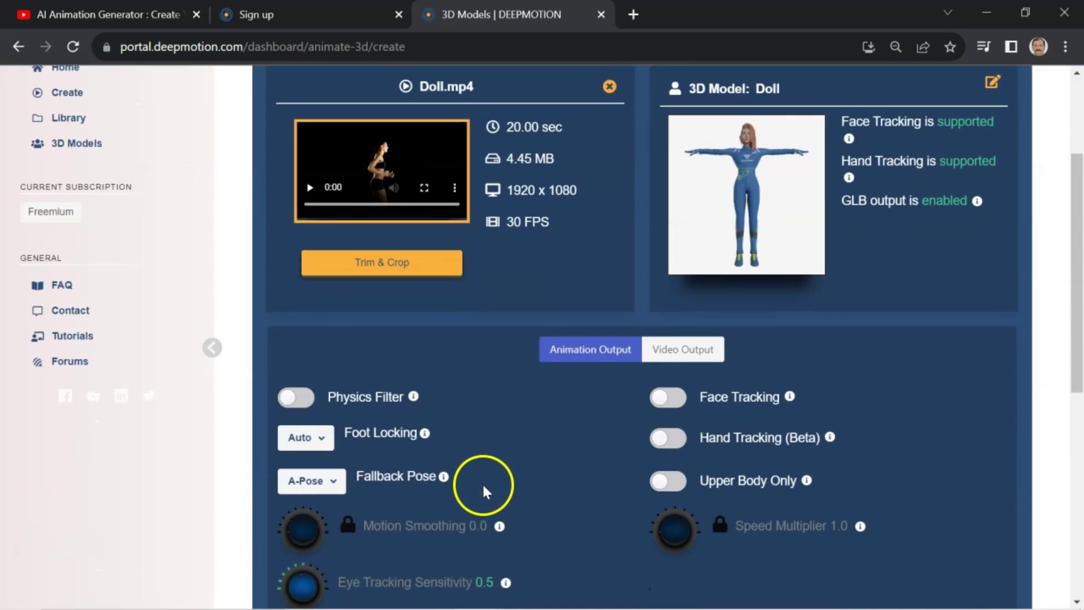
{"action": "left_click", "coordinate": [696, 353]}
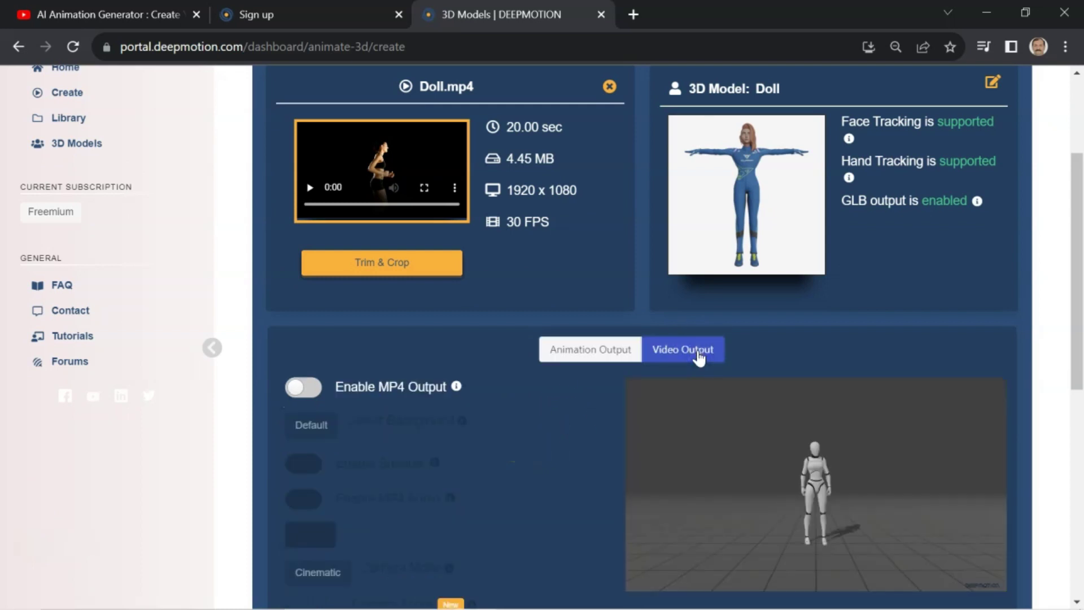
{"action": "left_click", "coordinate": [699, 356]}
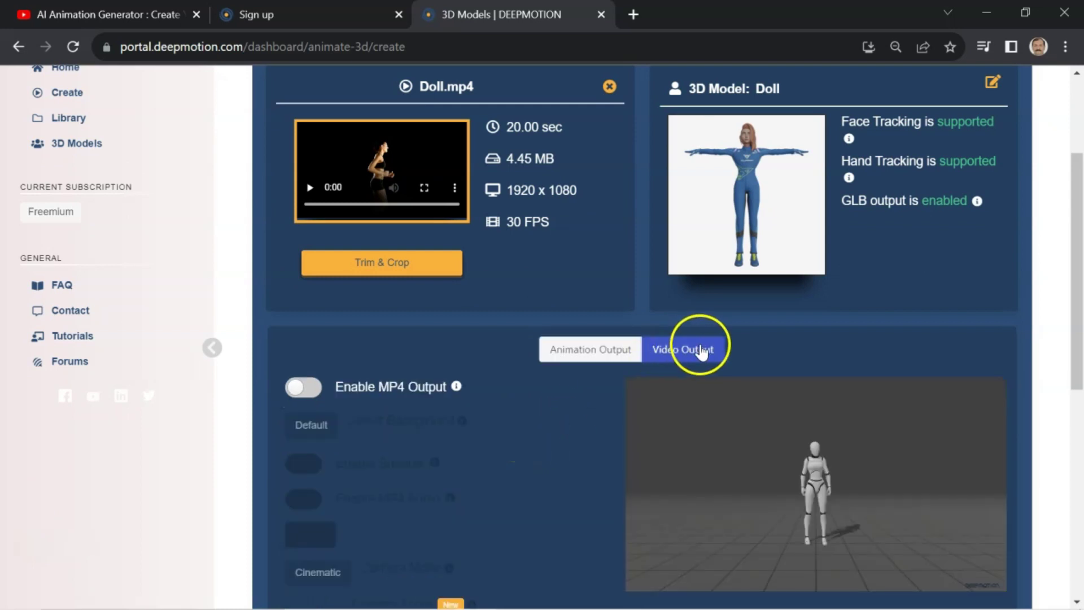
{"action": "scroll", "coordinate": [301, 331], "scroll_direction": "down", "scroll_amount": 2}
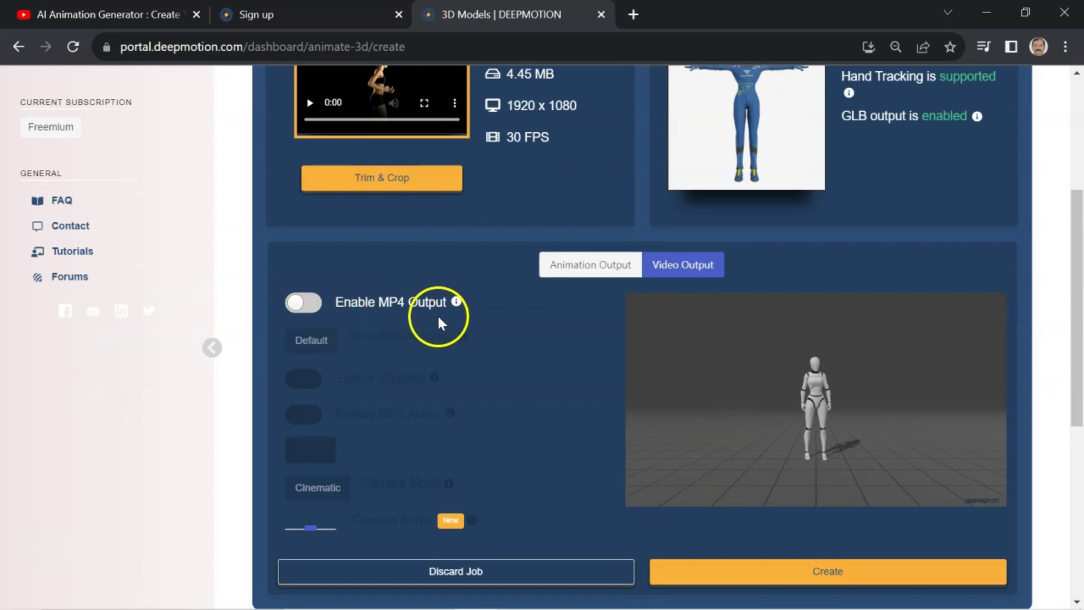
- Enable MP4 output with a solid green background
{"action": "left_click", "coordinate": [310, 303]}
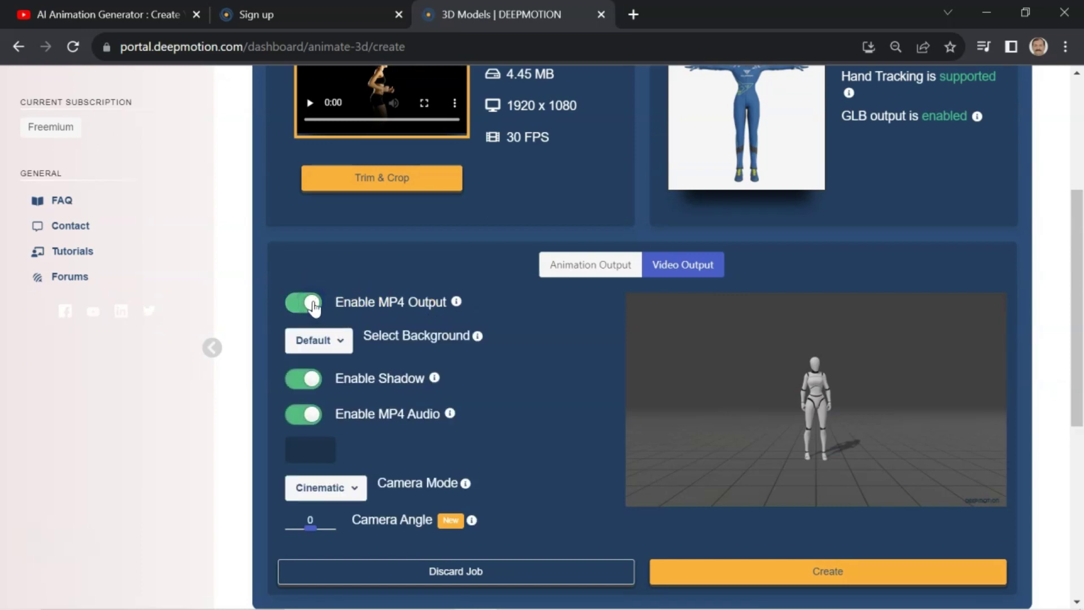
{"action": "left_click", "coordinate": [341, 341]}
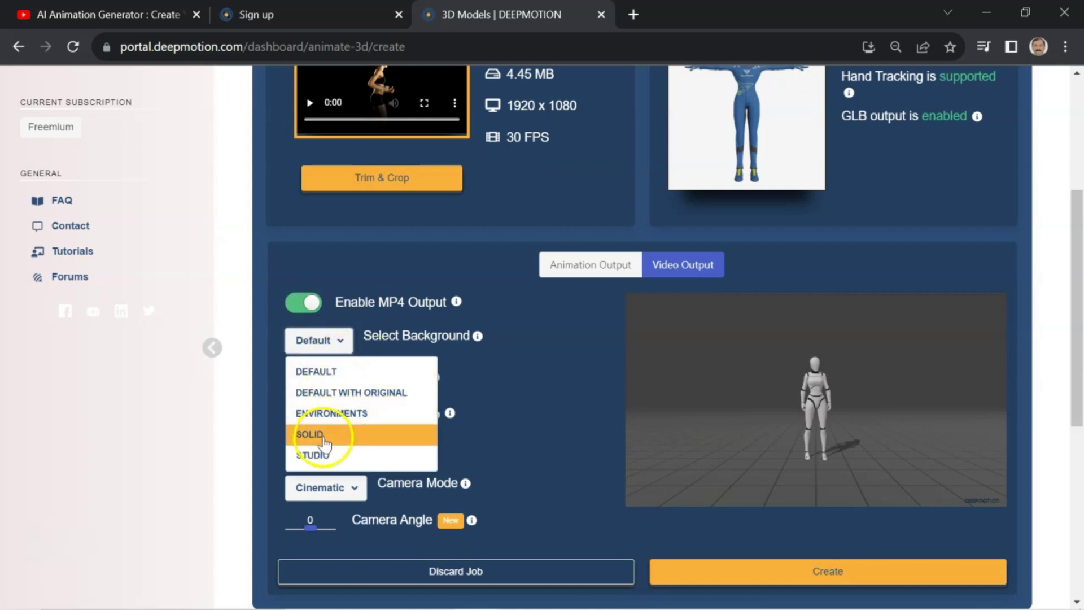
{"action": "left_click", "coordinate": [335, 435]}
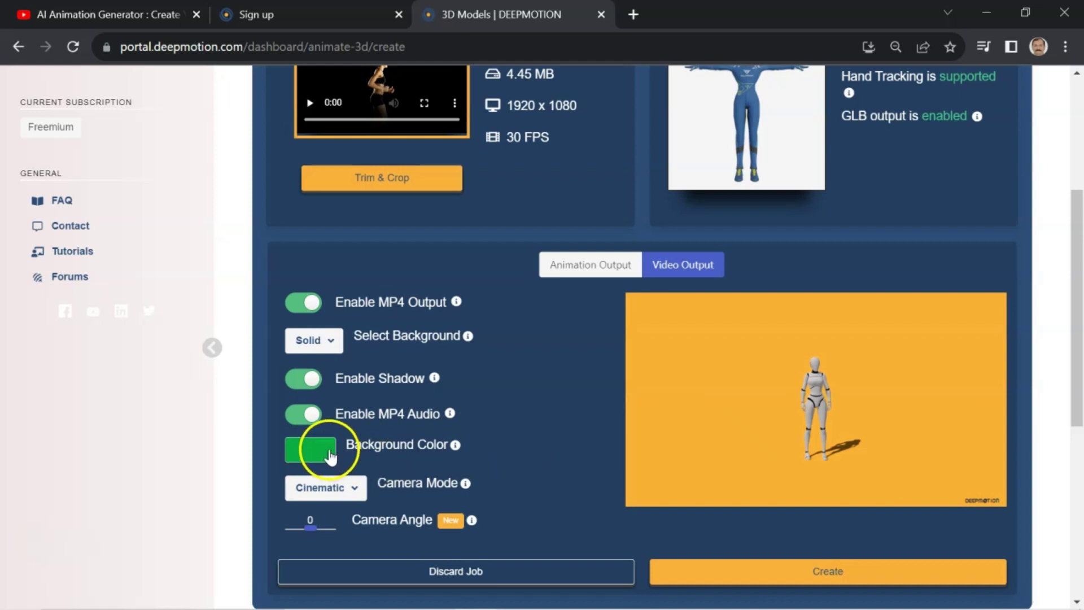
{"action": "left_click", "coordinate": [311, 458]}
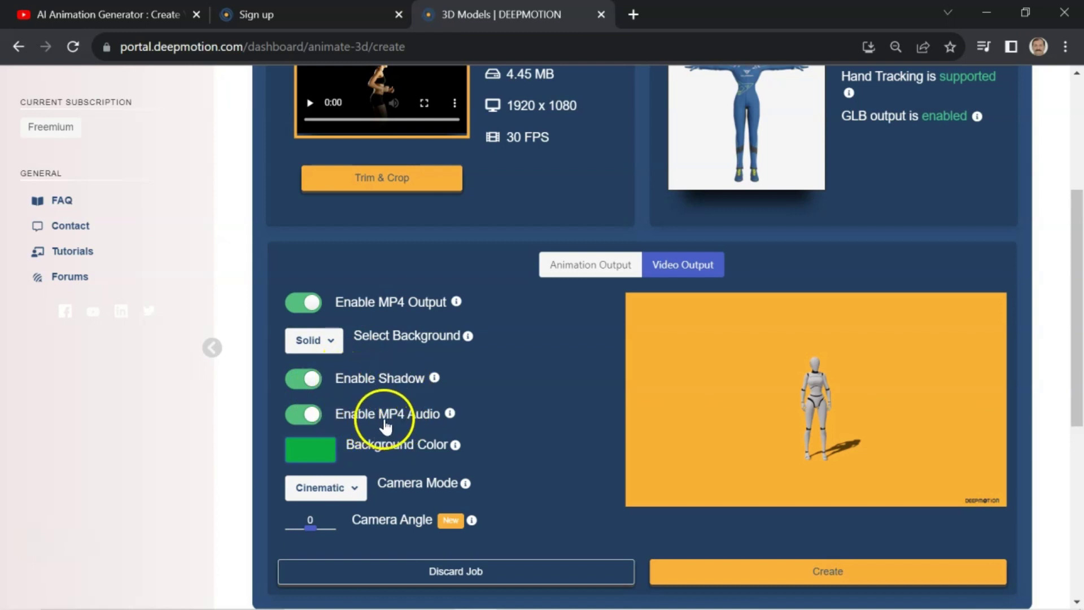
- Turn off the avatar's shadow, leave audio on, and keep Cinematic camera mode
{"action": "left_click", "coordinate": [300, 383]}
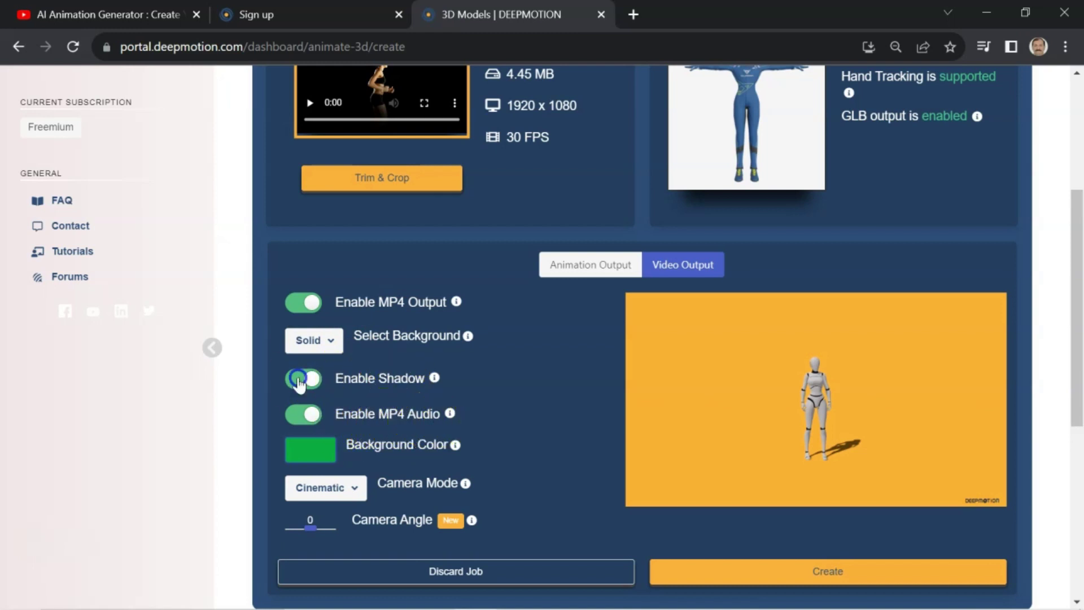
{"action": "left_click", "coordinate": [312, 420]}
{"action": "left_click", "coordinate": [351, 486]}
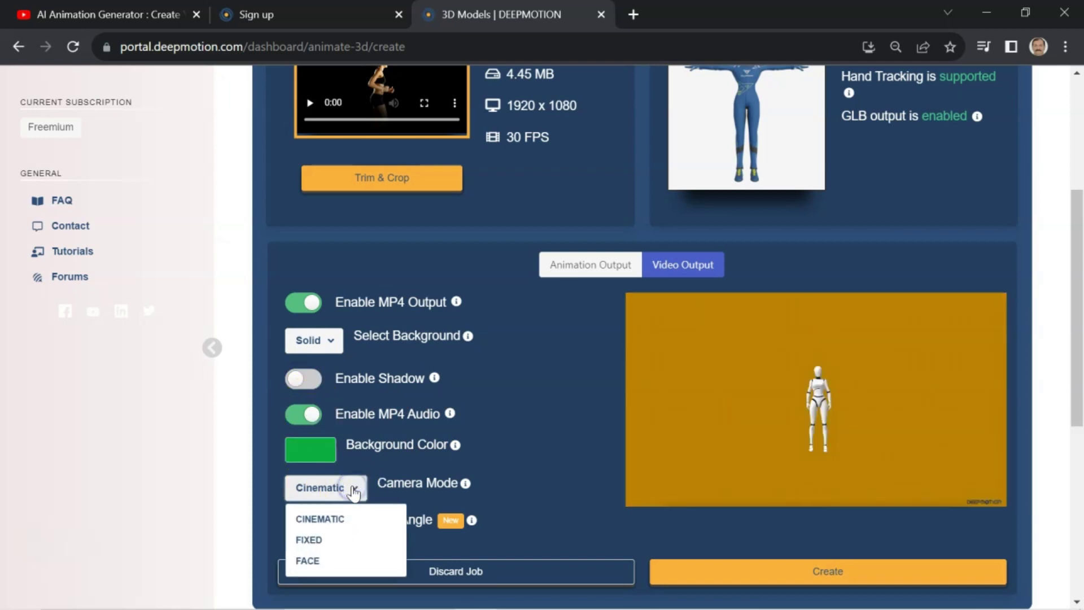
{"action": "left_click", "coordinate": [328, 525]}
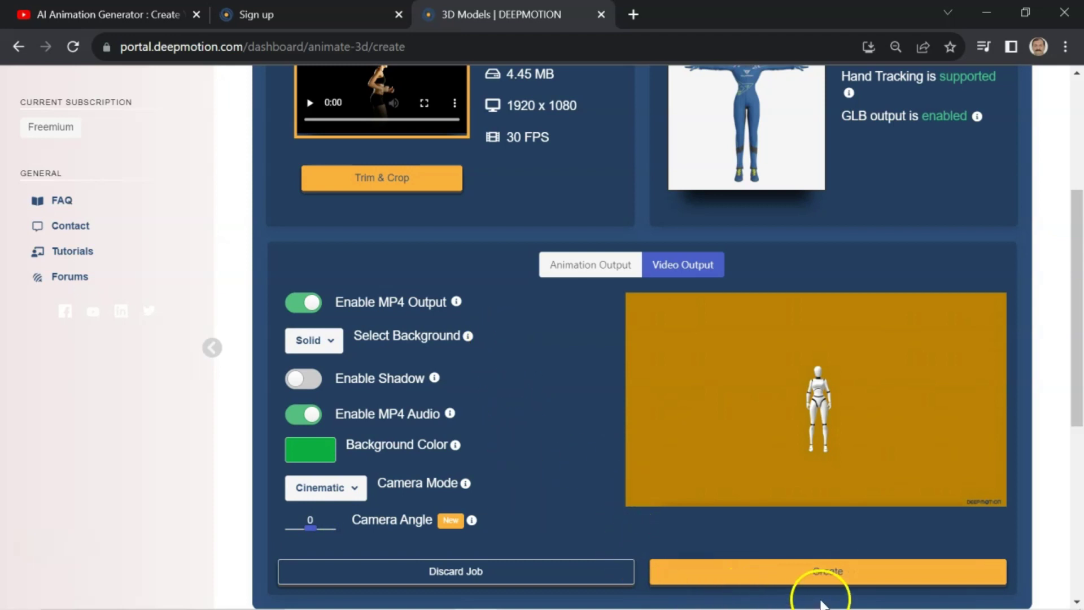
- Submit the Doll animation settings, review the Confirm New Animation summary and start the job
{"action": "left_click", "coordinate": [827, 573]}
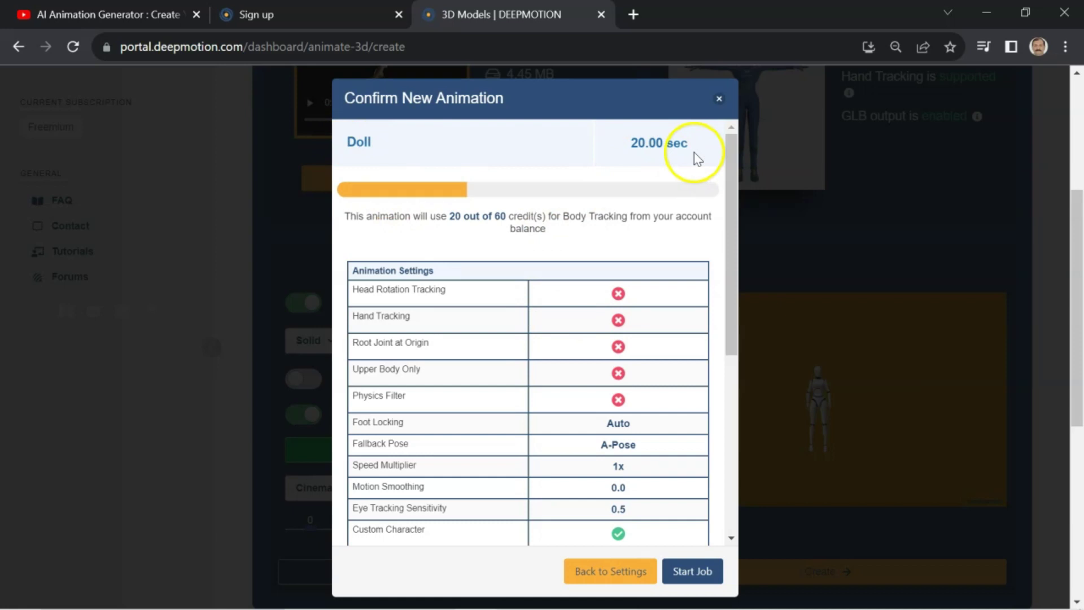
{"action": "scroll", "coordinate": [647, 333], "scroll_direction": "down", "scroll_amount": 3}
{"action": "scroll", "coordinate": [647, 429], "scroll_direction": "down", "scroll_amount": 3}
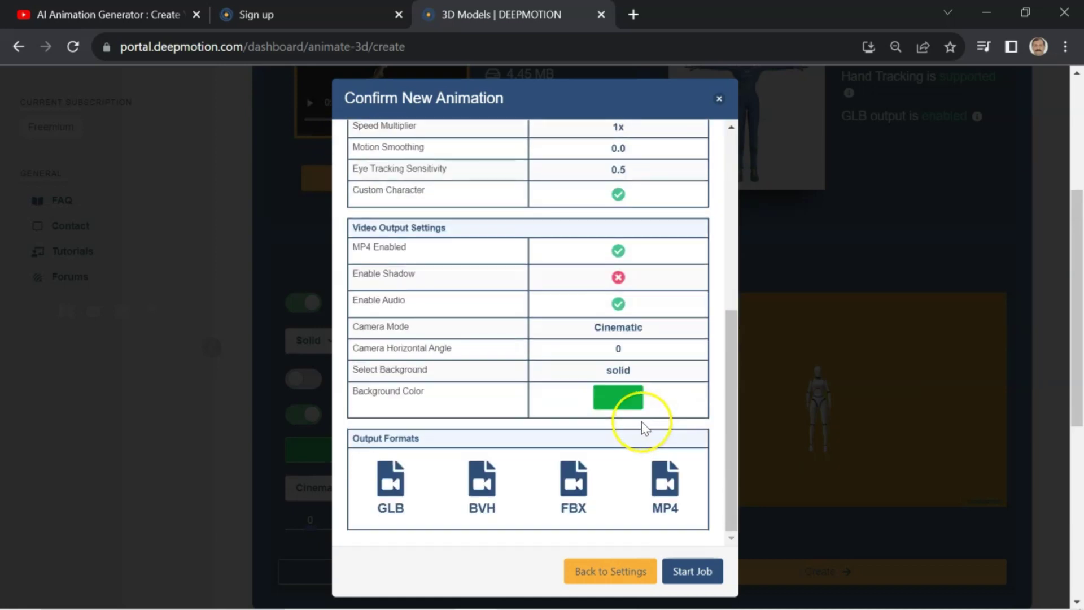
{"action": "left_click", "coordinate": [693, 570]}
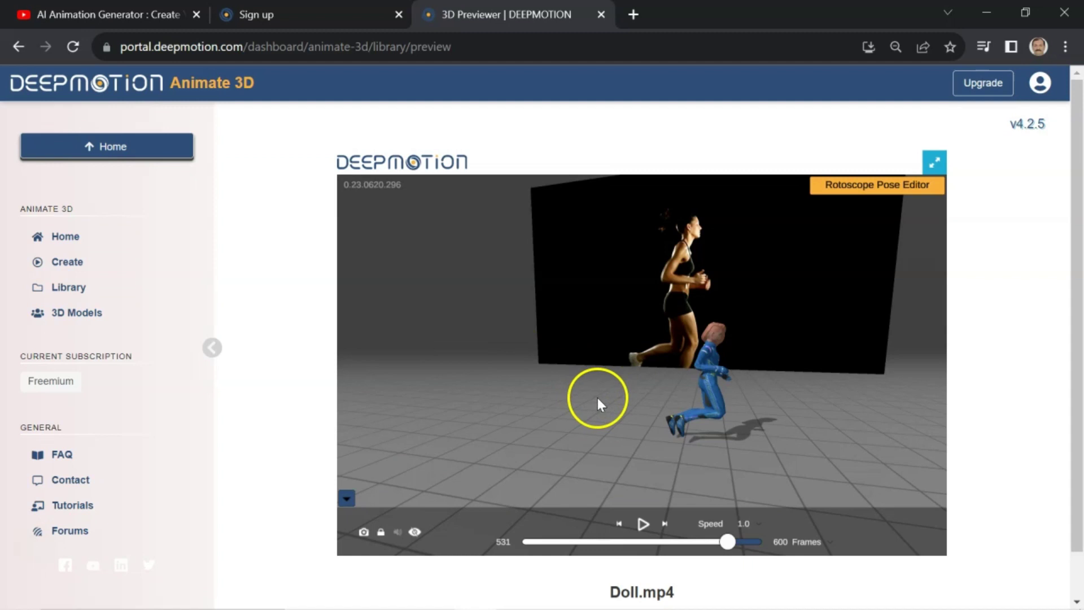
- Download the generated Doll animation in MP4 format
{"action": "left_click_drag", "start_coordinate": [597, 397], "coordinate": [871, 477]}
{"action": "left_click", "coordinate": [588, 589]}
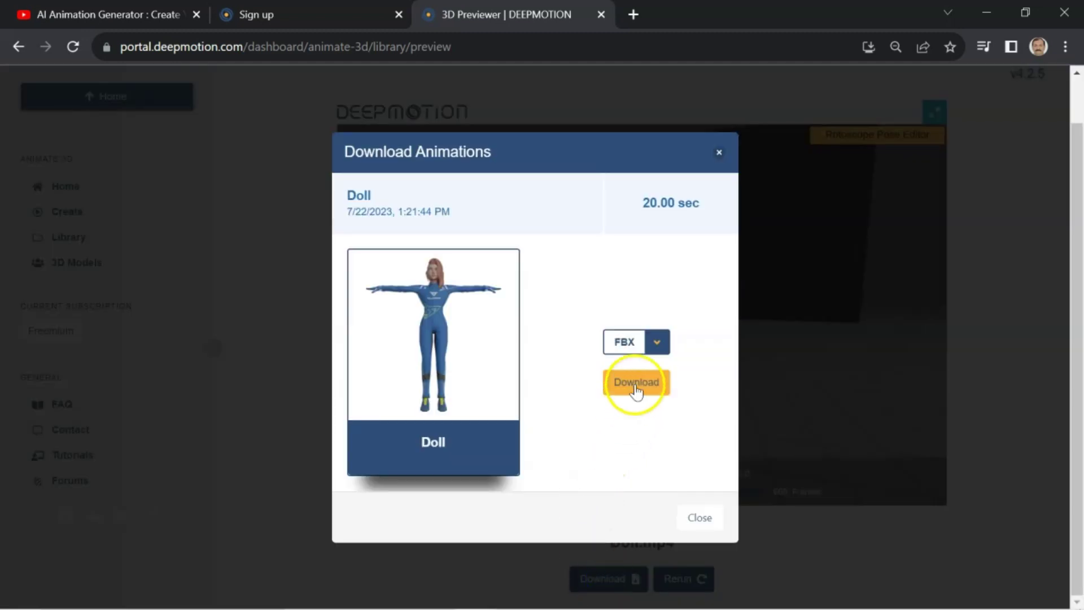
{"action": "left_click", "coordinate": [658, 343]}
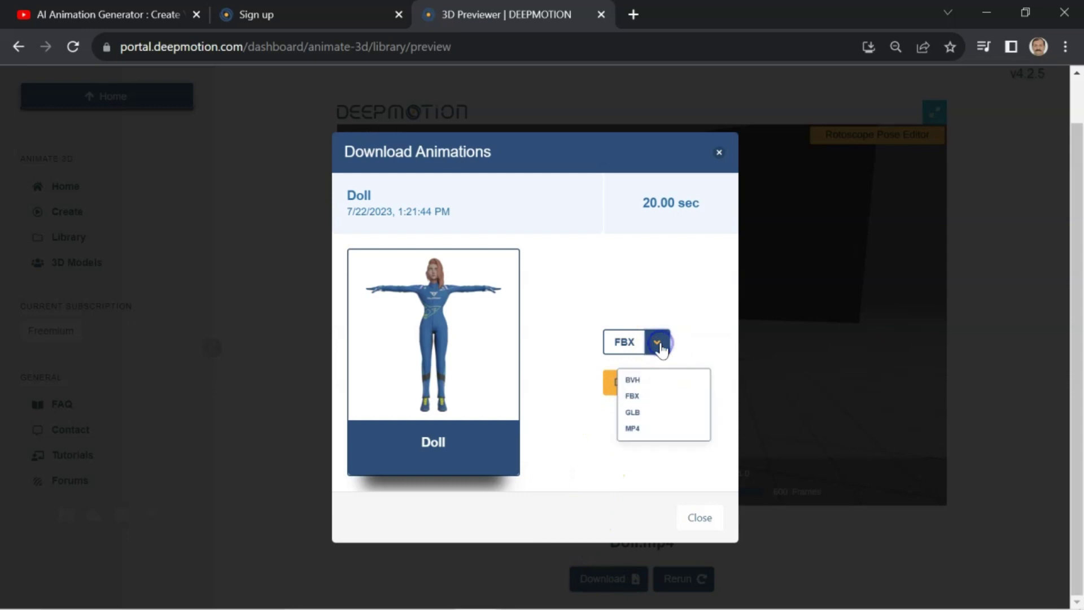
{"action": "left_click", "coordinate": [621, 434]}
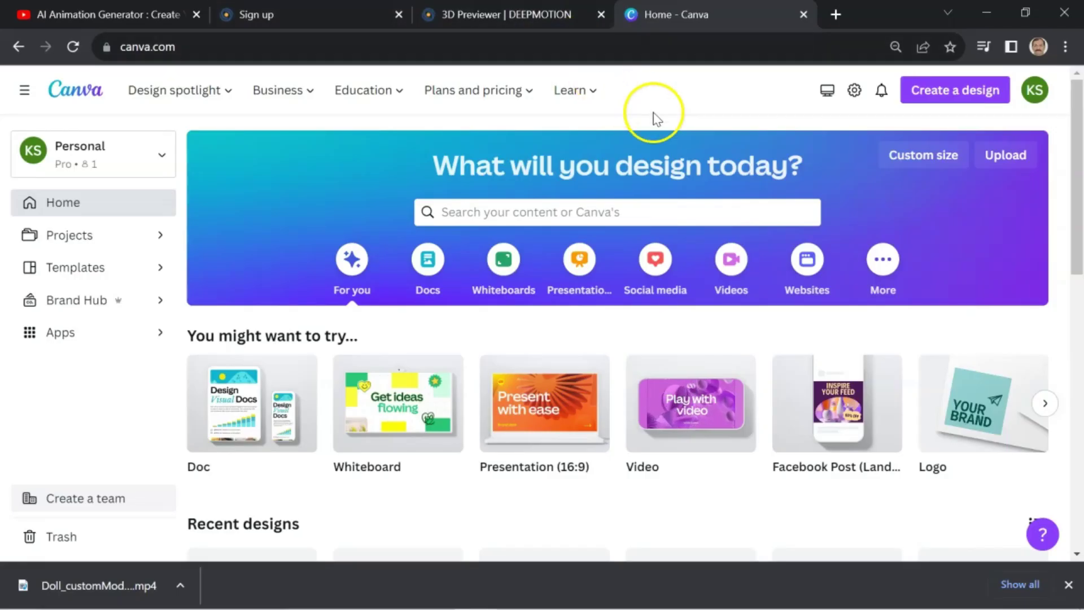
{"action": "mouse_move", "coordinate": [690, 403]}
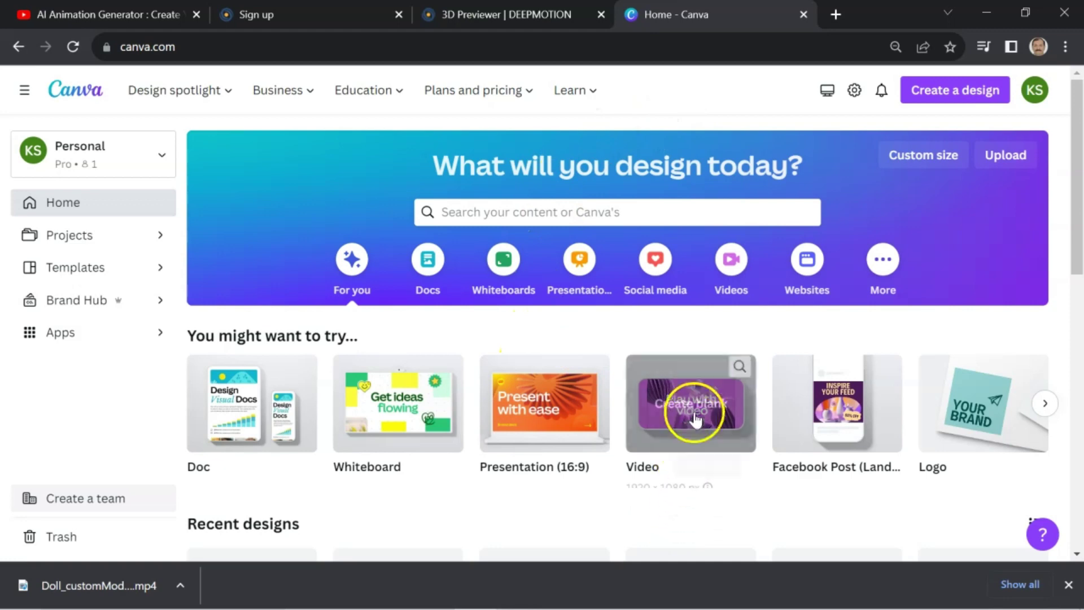
- Start a blank Canva video design and search Elements for 'Animation' videos
{"action": "left_click", "coordinate": [697, 409]}
{"action": "left_click", "coordinate": [25, 189]}
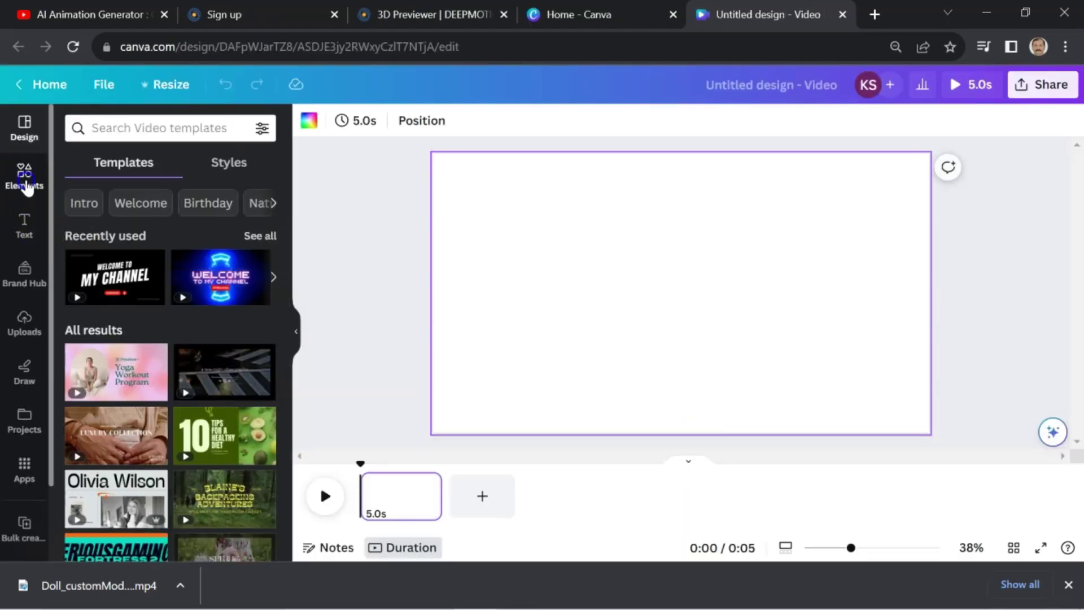
{"action": "left_click", "coordinate": [141, 121]}
{"action": "type", "text": "Animation"}
{"action": "key", "text": "Return"}
{"action": "left_click", "coordinate": [227, 168]}
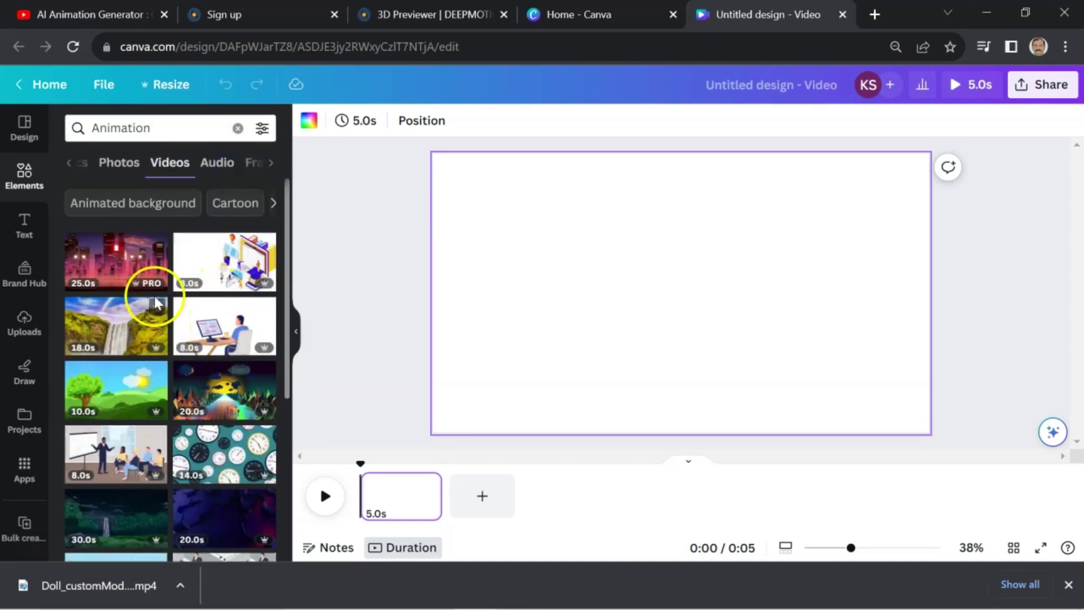
- Set the city-sunset video as the page background and preview the design
{"action": "scroll", "coordinate": [178, 361], "scroll_direction": "down", "scroll_amount": 3}
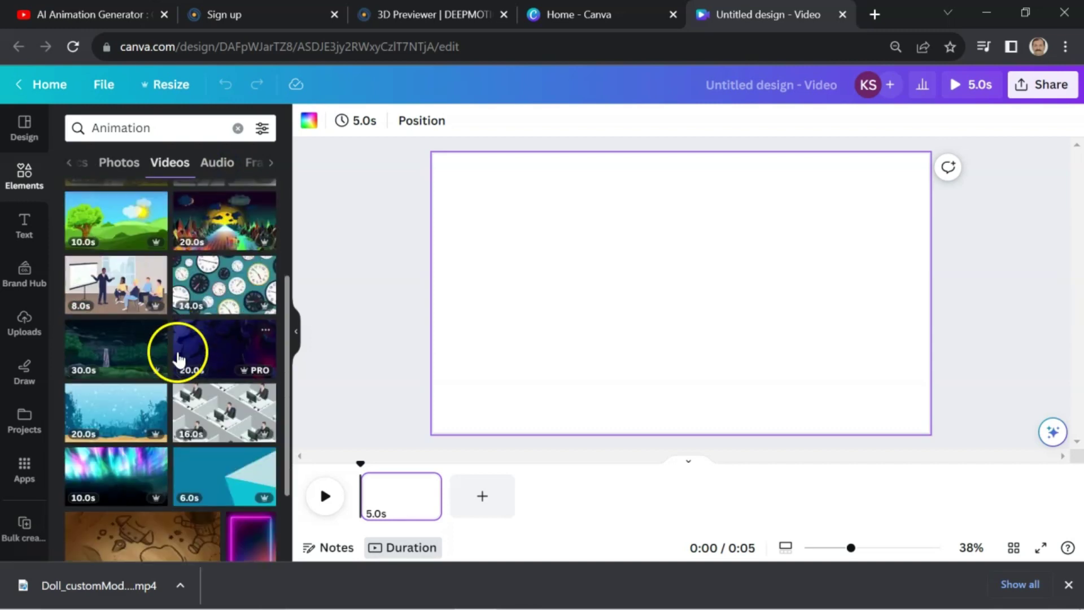
{"action": "scroll", "coordinate": [164, 399], "scroll_direction": "down", "scroll_amount": 1}
{"action": "scroll", "coordinate": [127, 367], "scroll_direction": "up", "scroll_amount": 4}
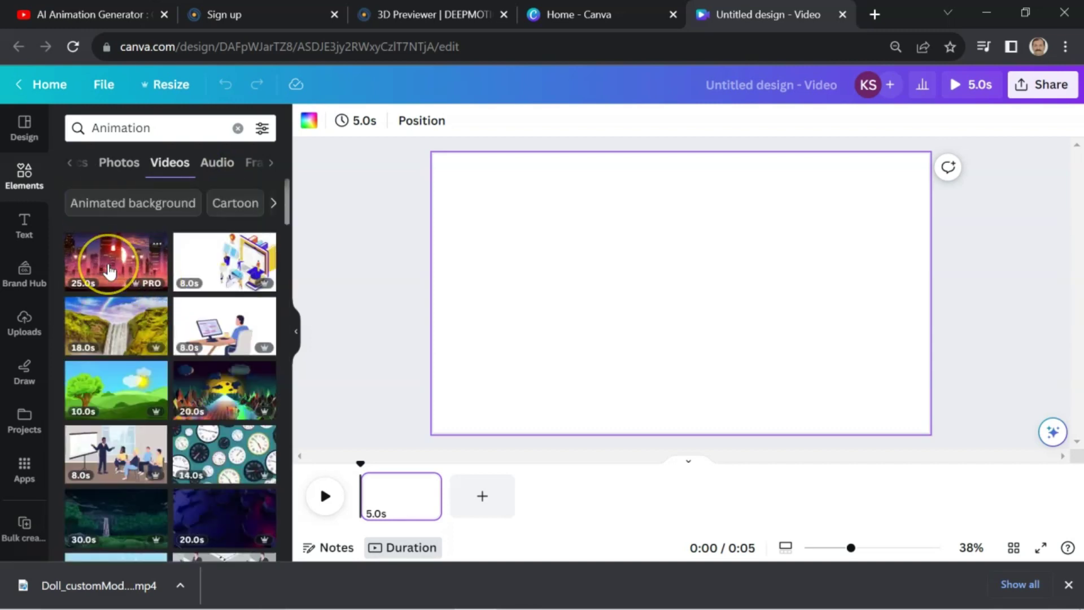
{"action": "left_click", "coordinate": [109, 271]}
{"action": "right_click", "coordinate": [521, 254]}
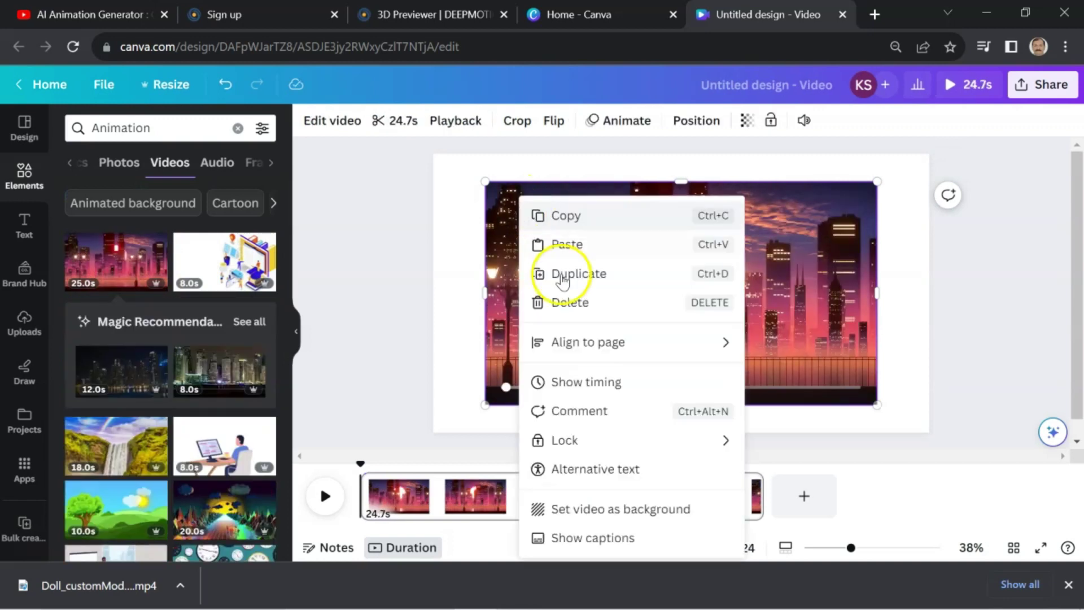
{"action": "left_click", "coordinate": [576, 509]}
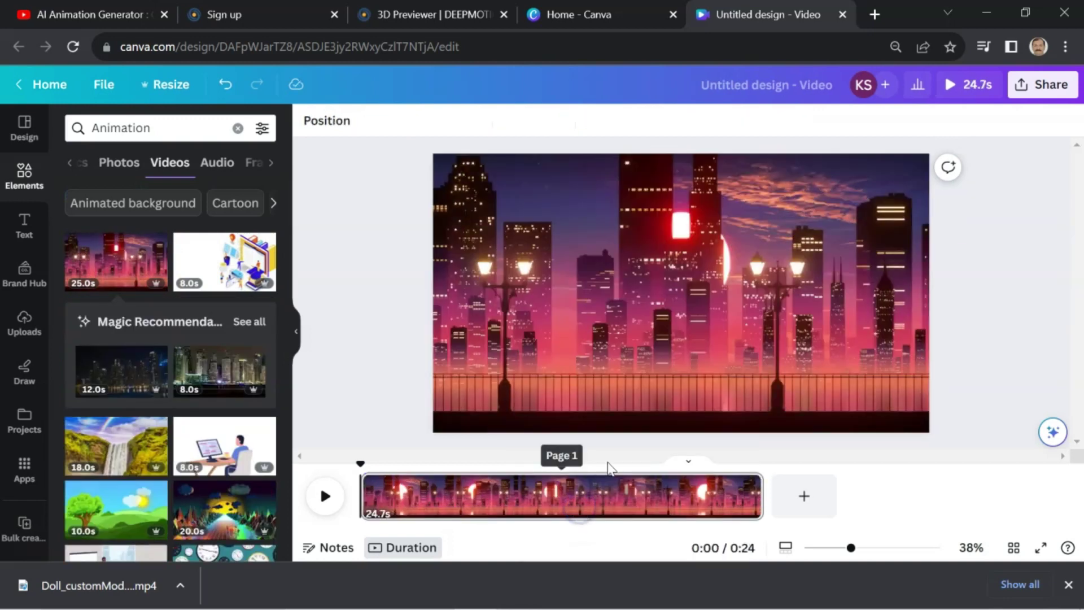
{"action": "left_click", "coordinate": [375, 455]}
{"action": "left_click", "coordinate": [323, 495]}
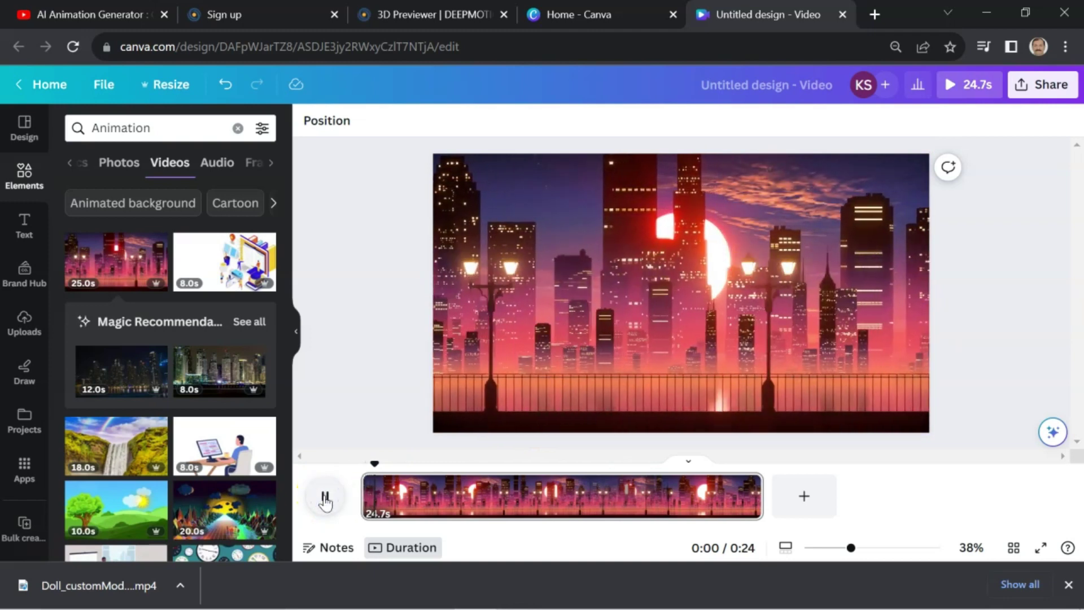
{"action": "left_click", "coordinate": [325, 498]}
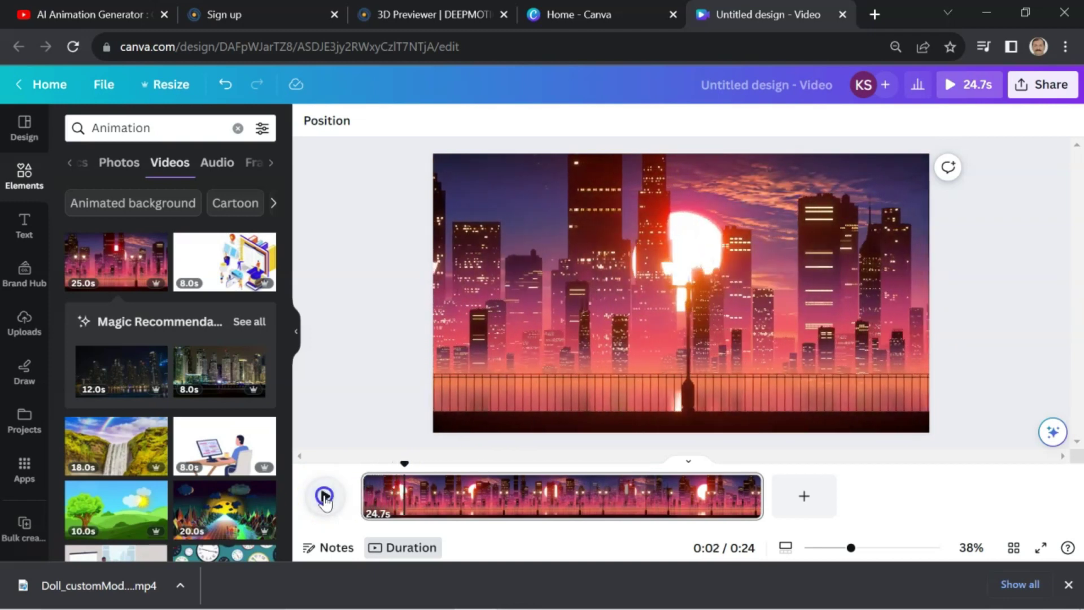
- Open the Share menu's download options for the city-sunset design
{"action": "left_click", "coordinate": [1045, 83]}
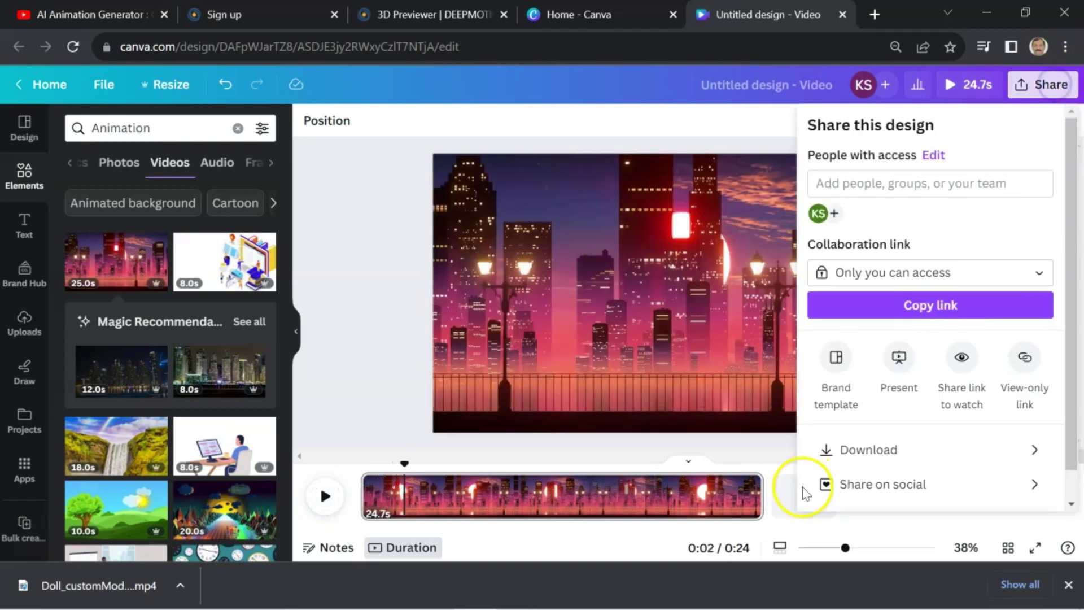
{"action": "left_click", "coordinate": [858, 450]}
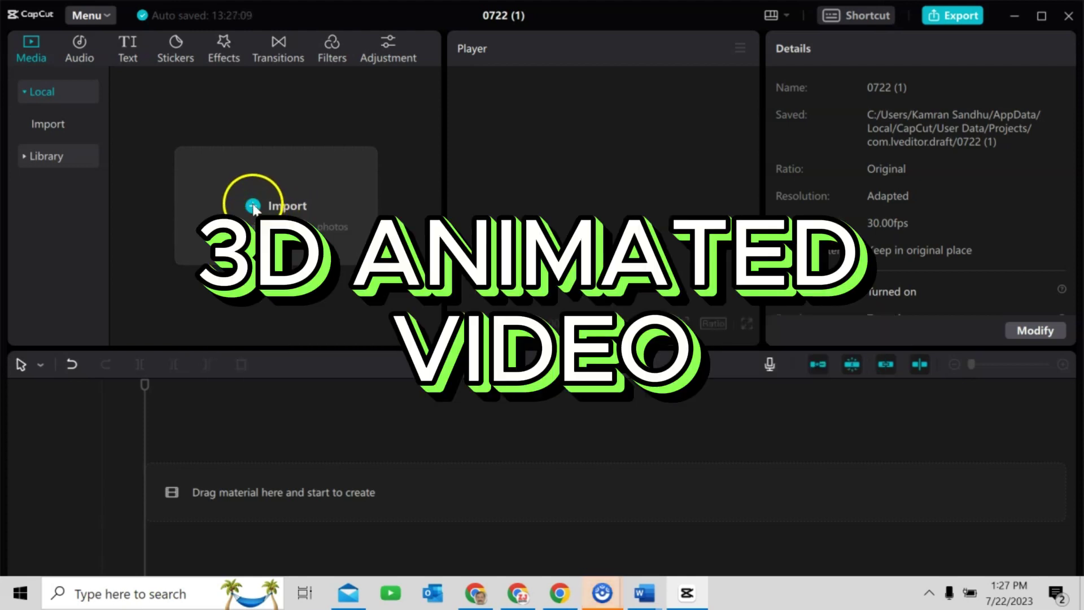
- Import the city-sunset design video and the green-screen Doll video into CapCut
{"action": "left_click", "coordinate": [254, 206]}
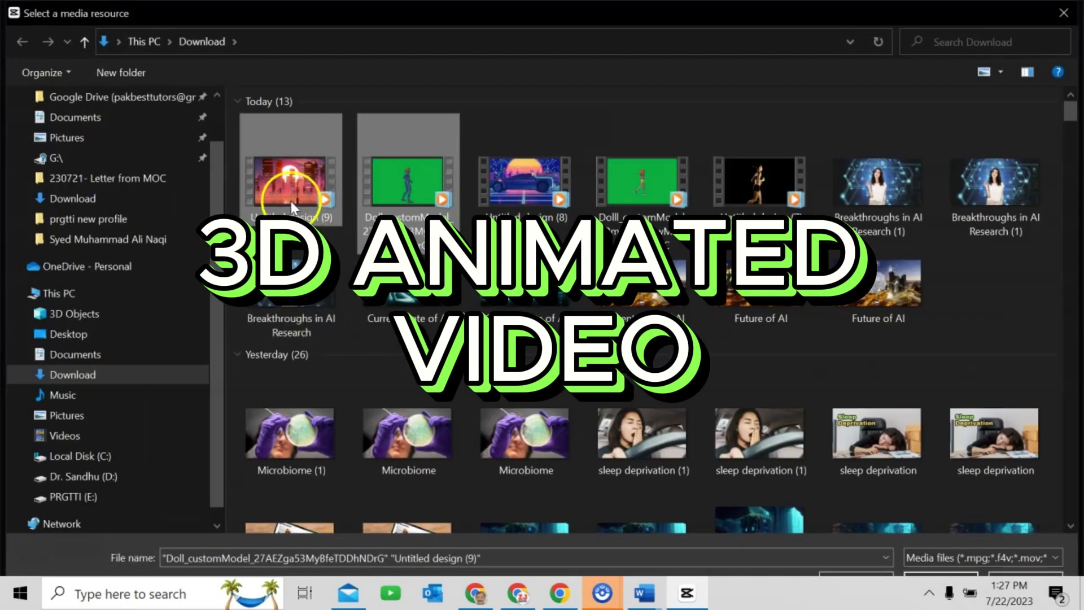
{"action": "left_click", "coordinate": [378, 192]}
{"action": "left_click", "coordinate": [297, 192], "text": "ctrl"}
{"action": "double_click", "coordinate": [391, 195]}
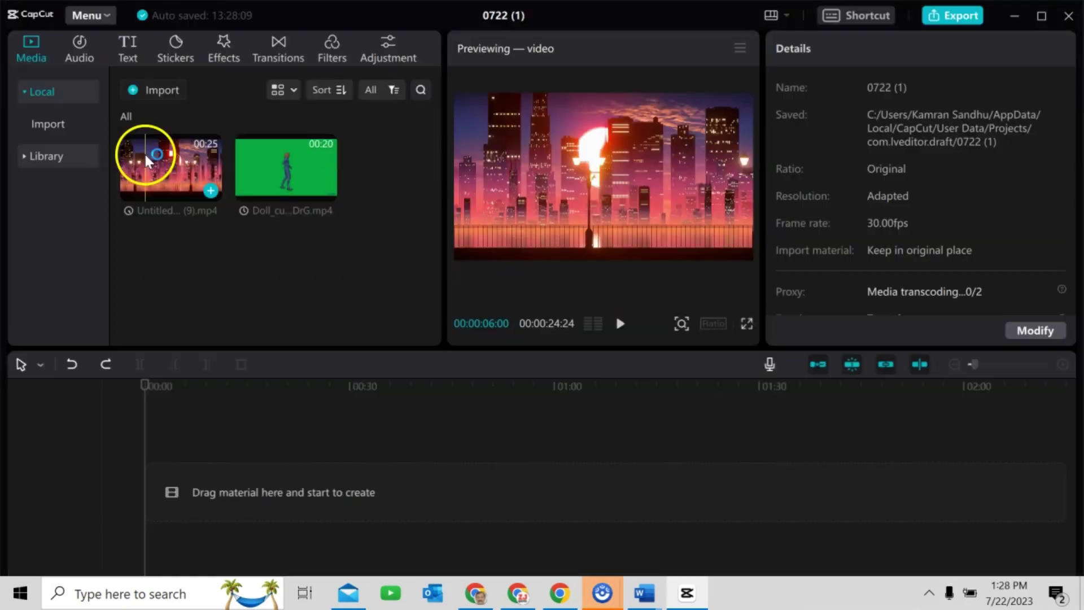
- Place the city-sunset clip on the timeline with the Doll clip on a track above
{"action": "left_click_drag", "start_coordinate": [146, 161], "coordinate": [165, 469]}
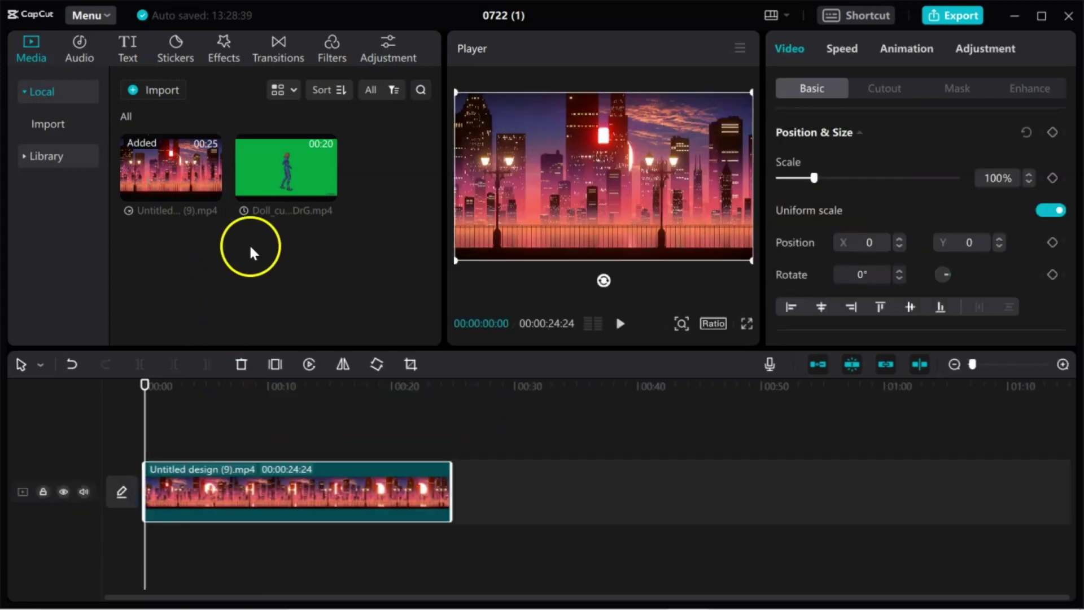
{"action": "left_click", "coordinate": [259, 169]}
{"action": "mouse_move", "coordinate": [258, 203]}
{"action": "left_mouse_down"}
{"action": "mouse_move", "coordinate": [182, 411]}
{"action": "mouse_move", "coordinate": [148, 437]}
{"action": "left_mouse_up"}
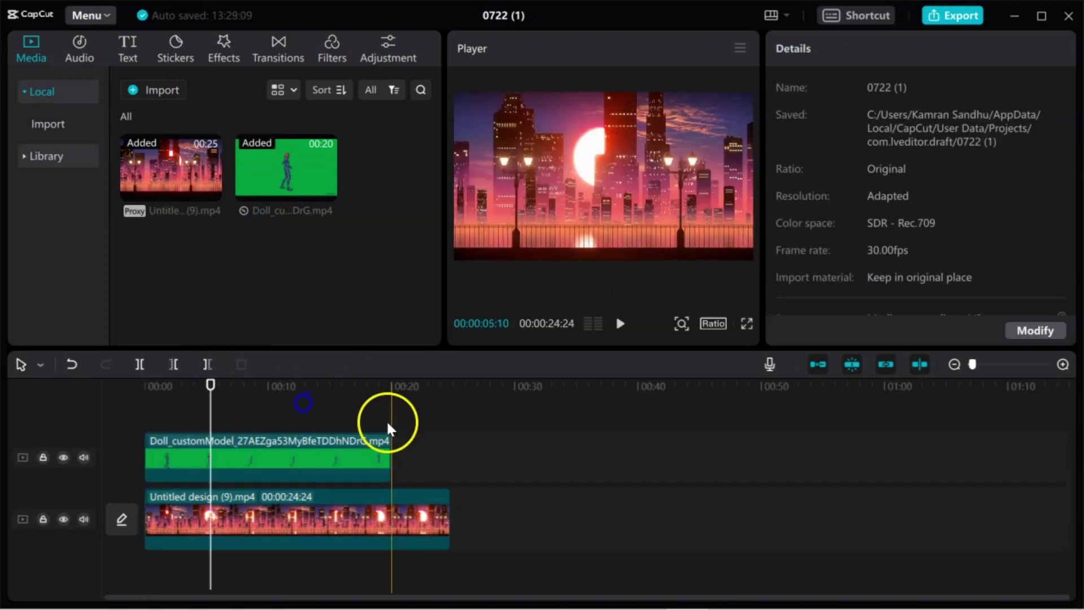
{"action": "left_click", "coordinate": [257, 467]}
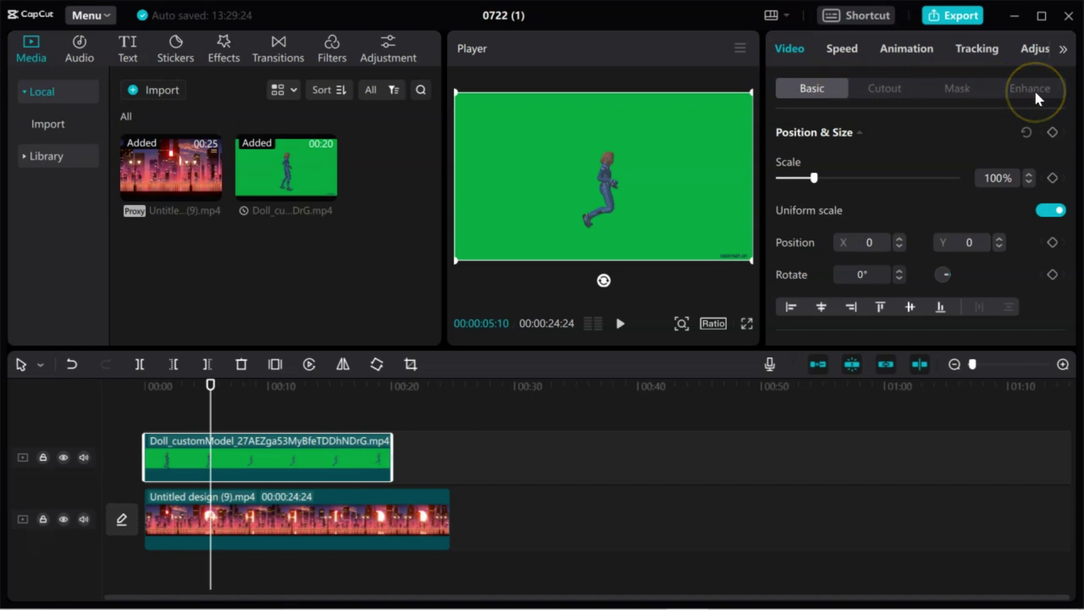
- Chroma-key the Doll clip's sampled green with strength 28 and shadow 30, nudging the doll lower
{"action": "left_click", "coordinate": [887, 90]}
{"action": "left_click", "coordinate": [800, 133]}
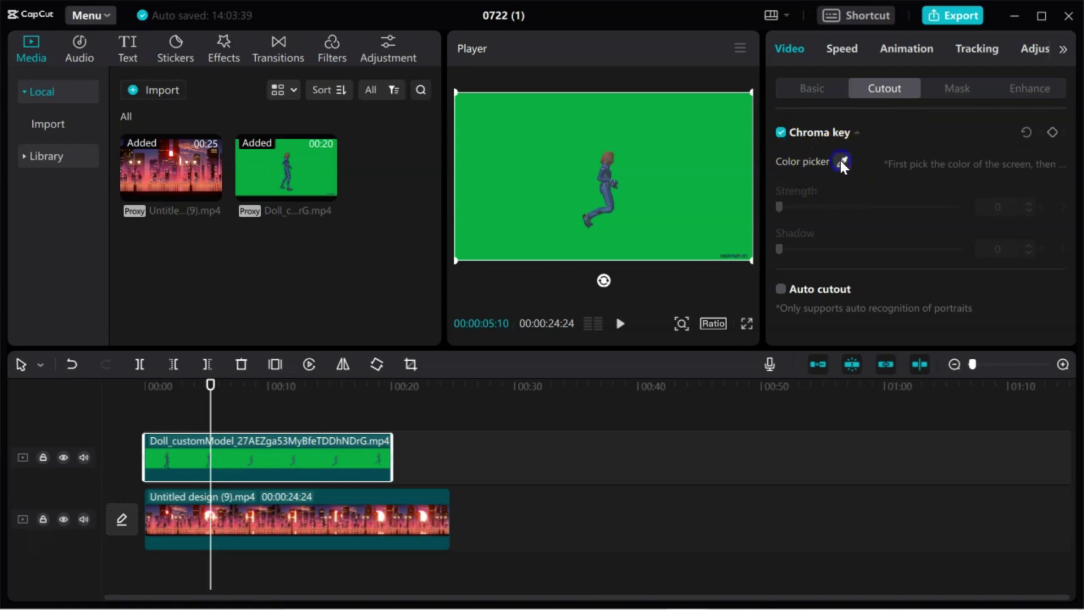
{"action": "left_click", "coordinate": [843, 162]}
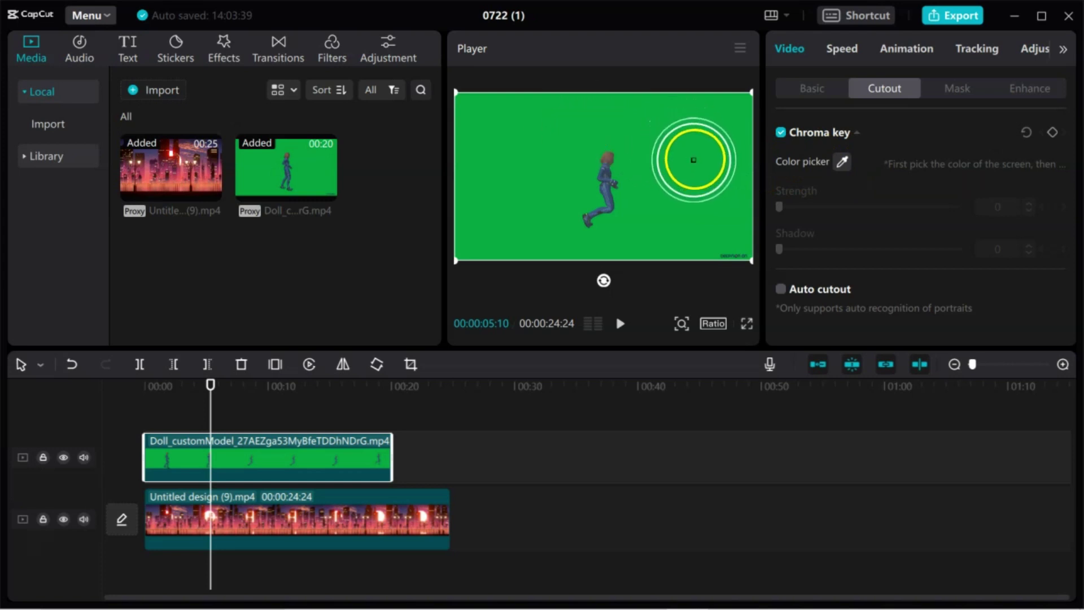
{"action": "left_click", "coordinate": [695, 159]}
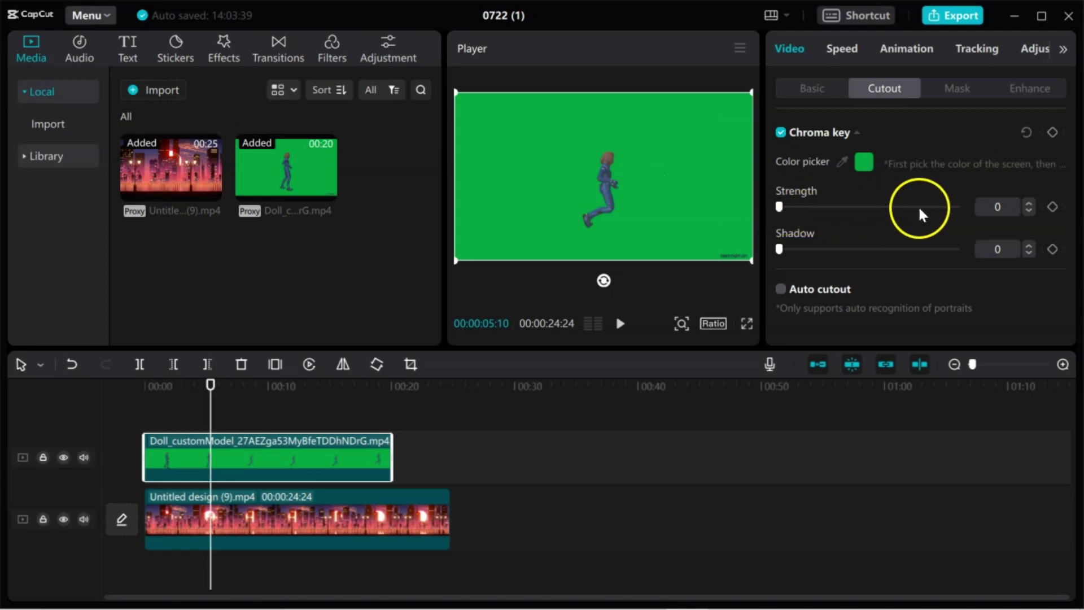
{"action": "left_click_drag", "start_coordinate": [779, 208], "coordinate": [789, 208]}
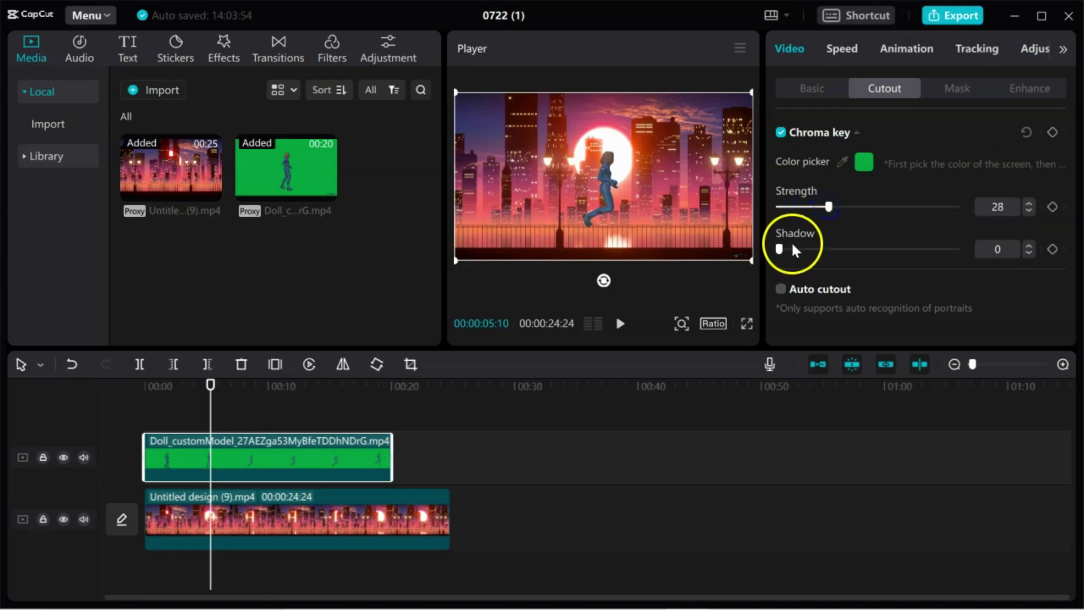
{"action": "left_click_drag", "start_coordinate": [779, 249], "coordinate": [801, 249]}
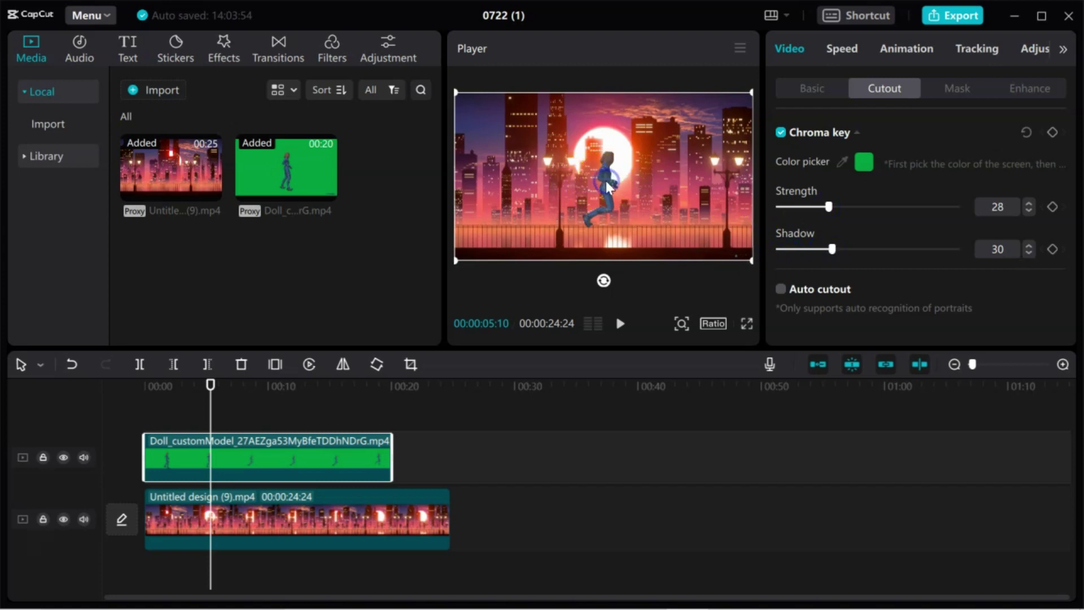
{"action": "left_click_drag", "start_coordinate": [607, 182], "coordinate": [599, 191]}
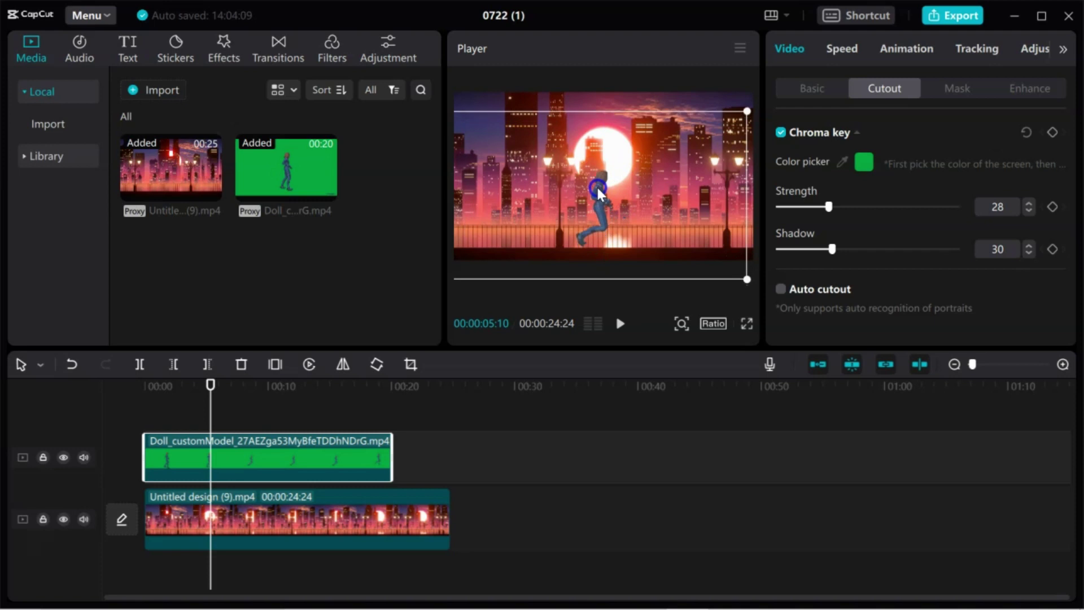
- Shrink the doll, move it down and right, and preview the composite from the start
{"action": "left_click_drag", "start_coordinate": [746, 112], "coordinate": [701, 144]}
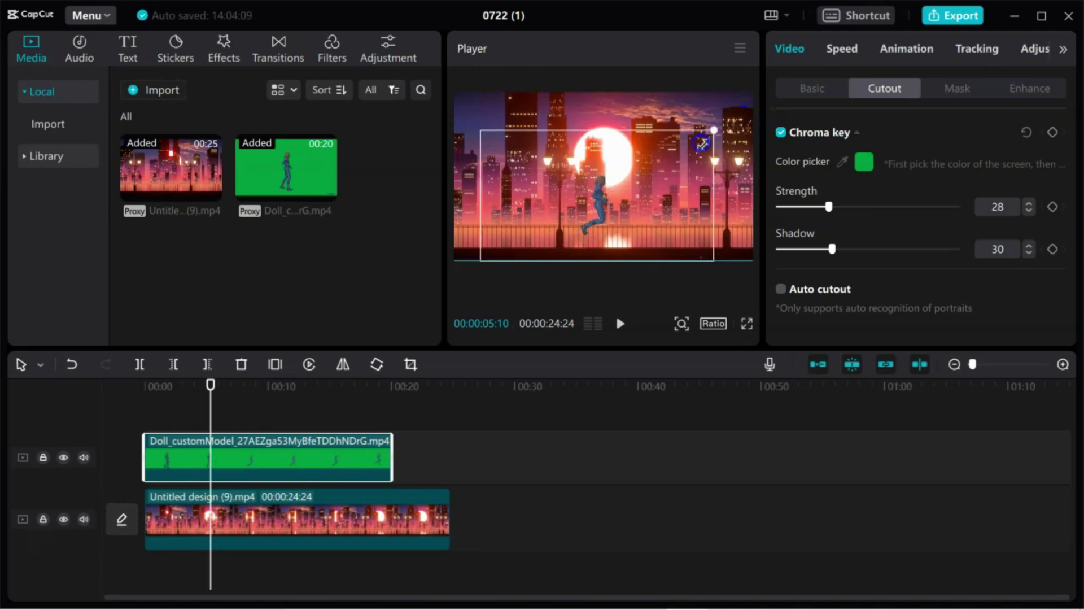
{"action": "left_click_drag", "start_coordinate": [593, 189], "coordinate": [610, 211]}
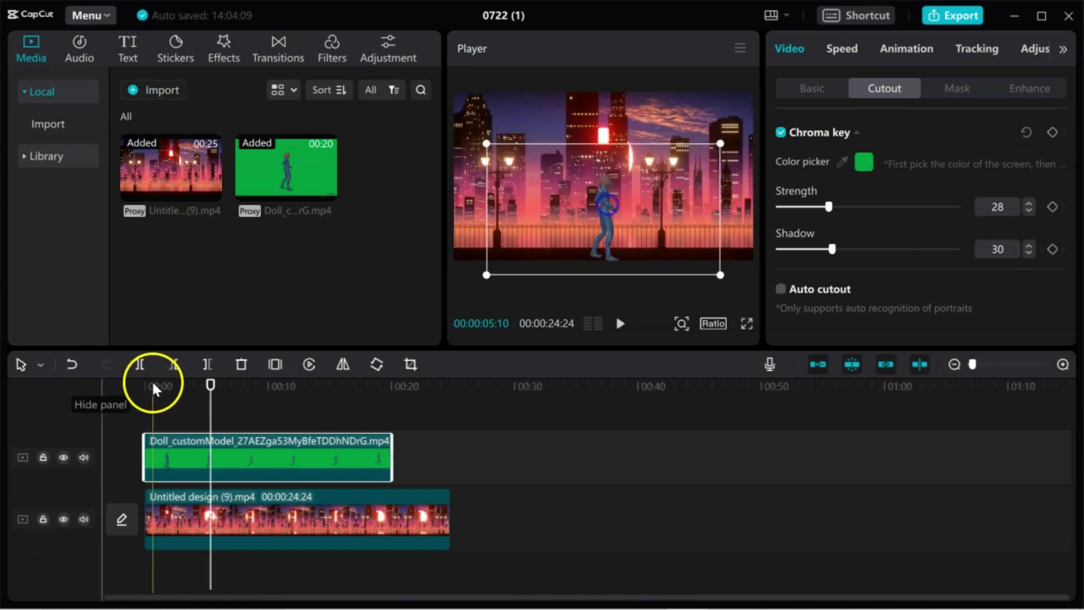
{"action": "left_click", "coordinate": [209, 384]}
{"action": "left_click", "coordinate": [119, 387]}
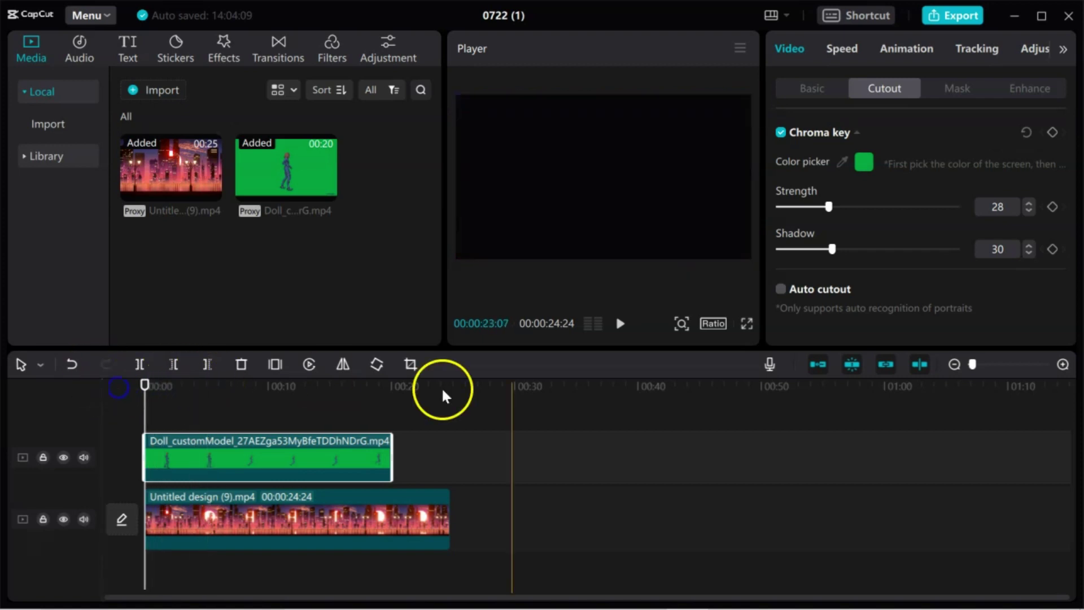
{"action": "left_click", "coordinate": [619, 323]}
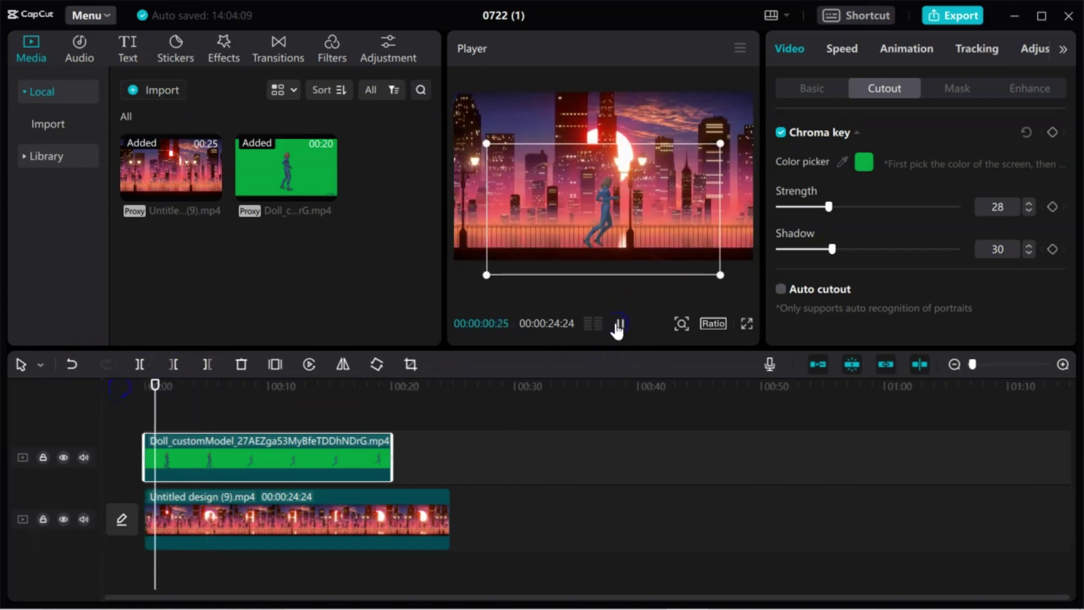
{"action": "left_click", "coordinate": [695, 161]}
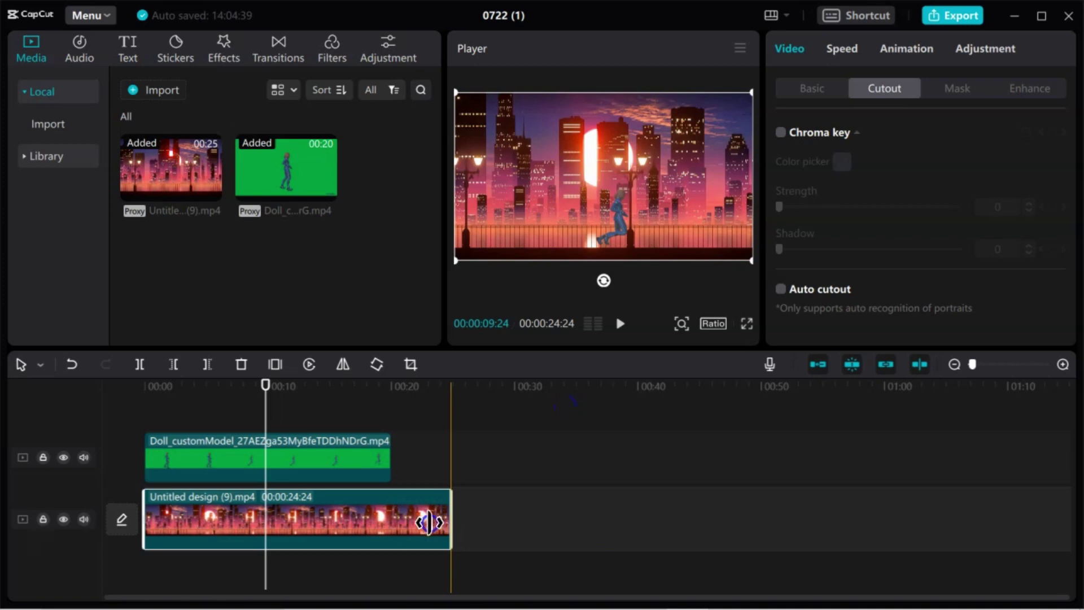
- Trim the city-sunset clip's end to 00:20:00 to match the Doll clip
{"action": "mouse_move", "coordinate": [450, 520]}
{"action": "left_mouse_down"}
{"action": "mouse_move", "coordinate": [390, 513]}
{"action": "mouse_move", "coordinate": [448, 514]}
{"action": "left_mouse_up"}
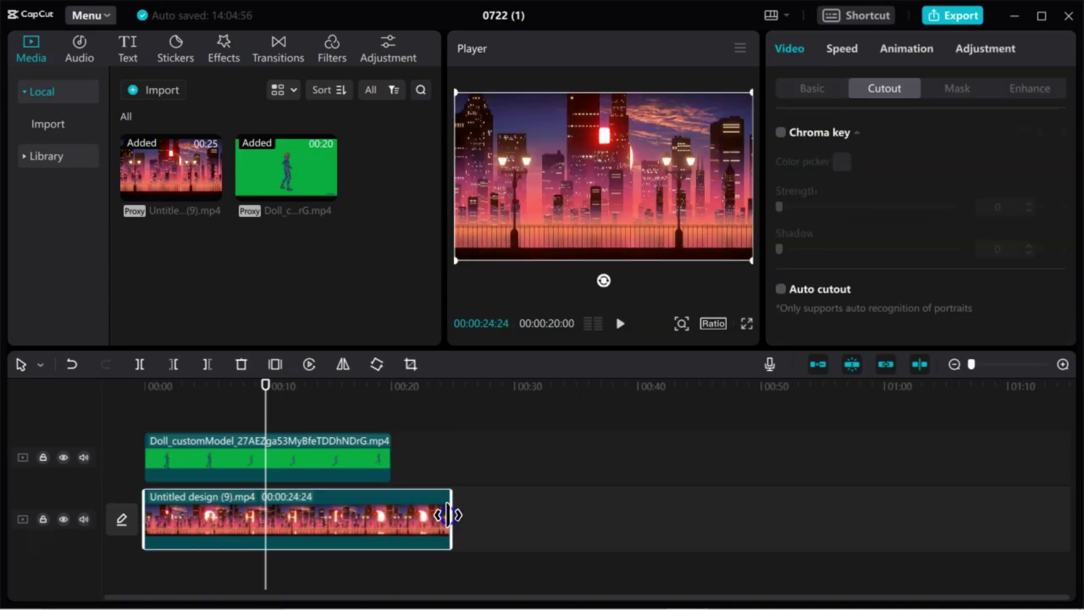
{"action": "left_click_drag", "start_coordinate": [449, 515], "coordinate": [388, 514]}
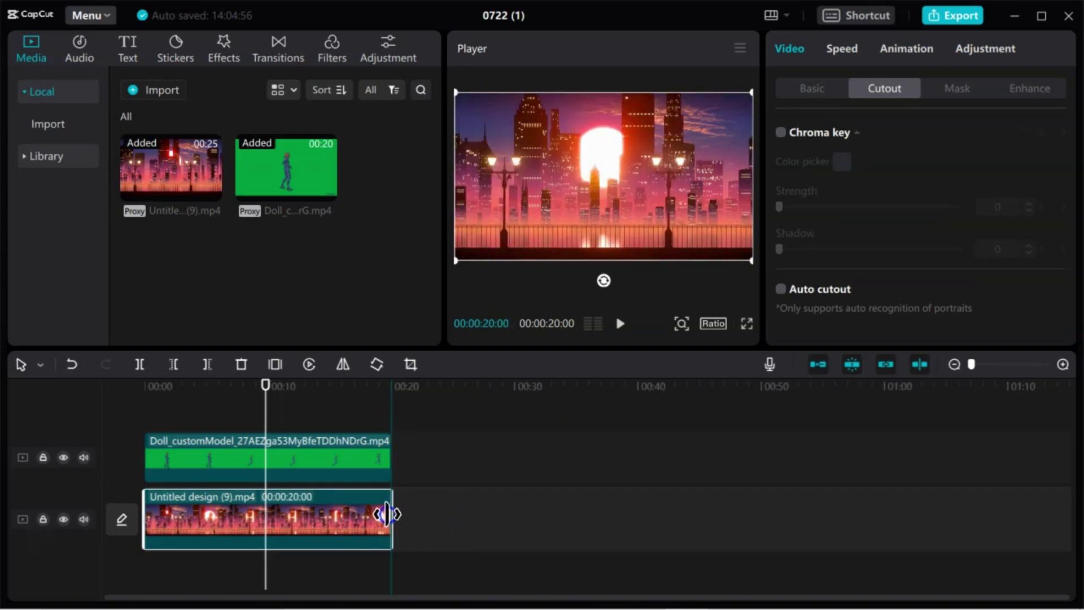
{"action": "left_click", "coordinate": [449, 505]}
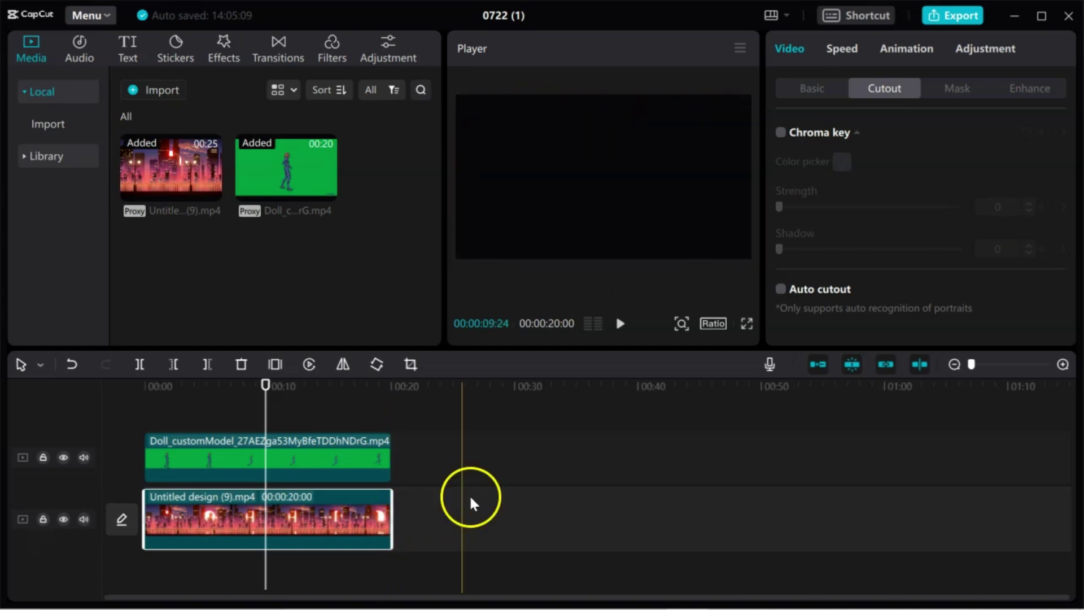
- Export the project as a 1080p MP4 titled 'Doll'
{"action": "left_click", "coordinate": [958, 17]}
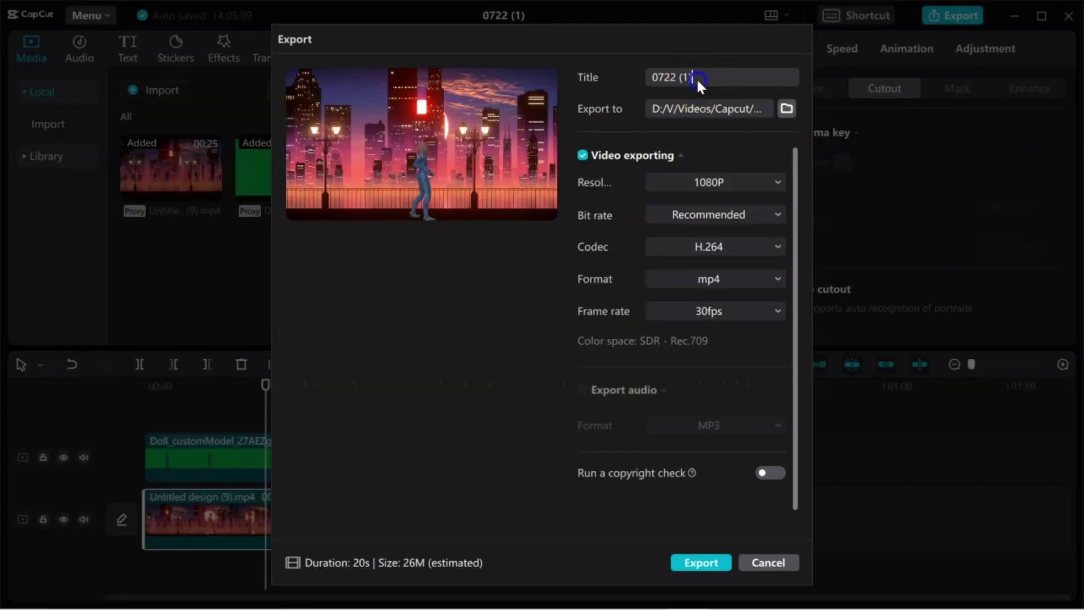
{"action": "left_click_drag", "start_coordinate": [697, 76], "coordinate": [621, 80]}
{"action": "type", "text": "Doll"}
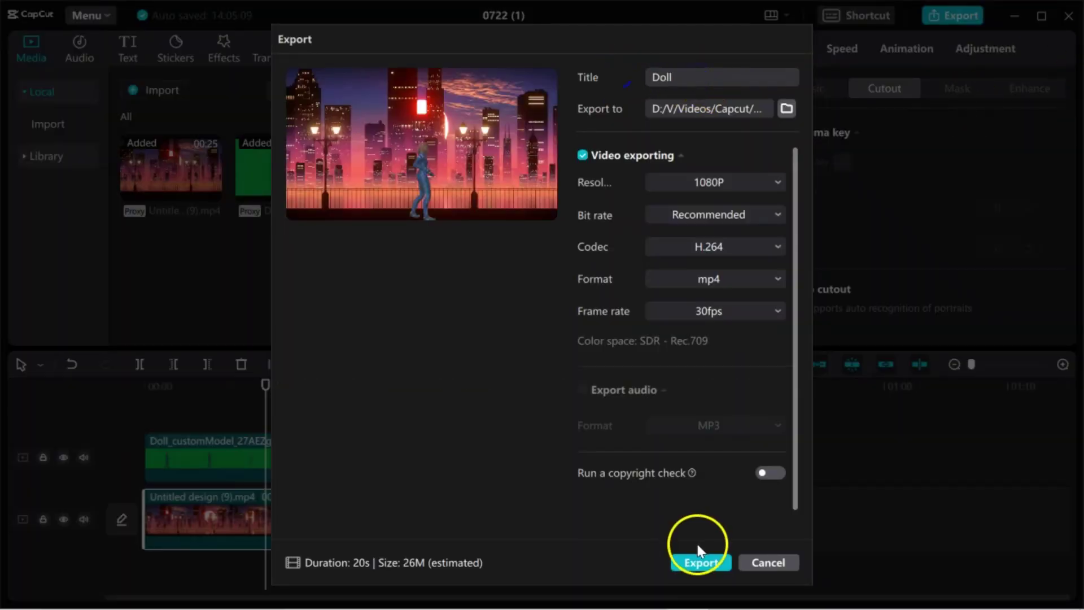
{"action": "left_click", "coordinate": [701, 562]}
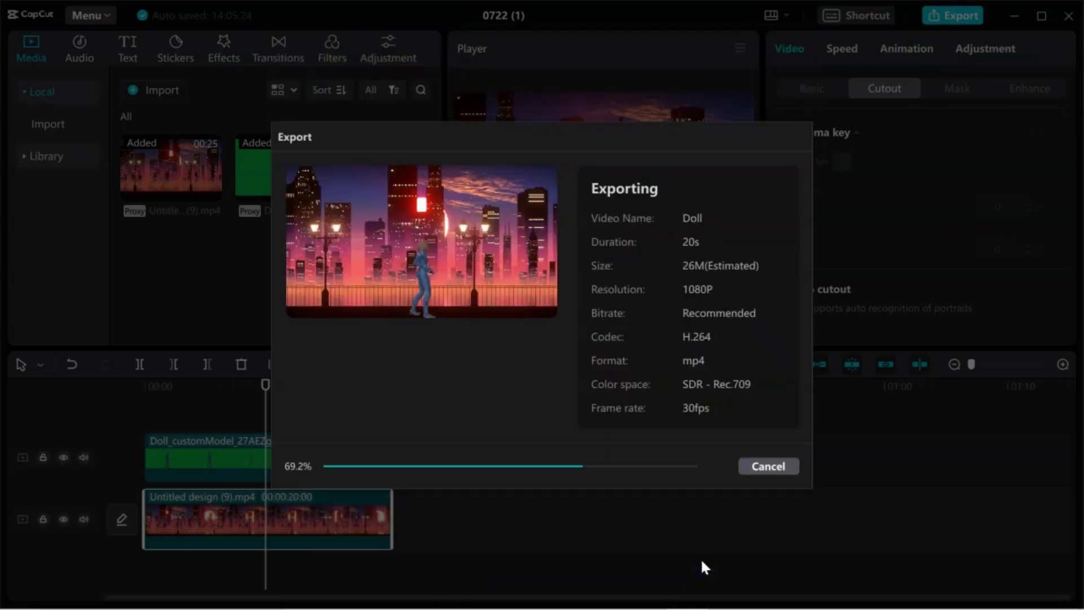